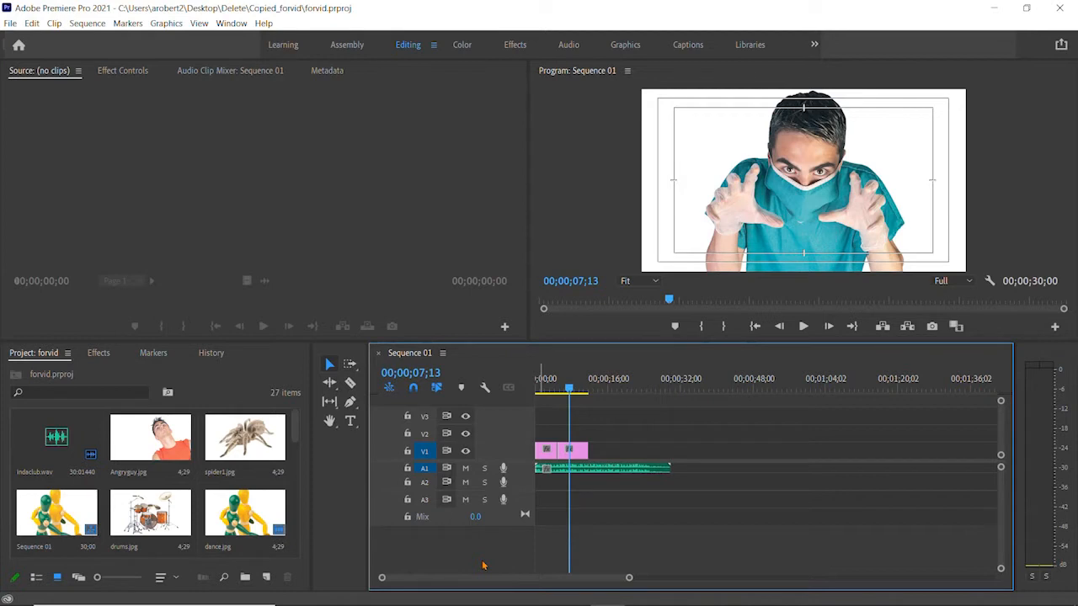
- Delete the V3 video track and all the other empty video and audio tracks from Sequence 01
right_click(500, 421)
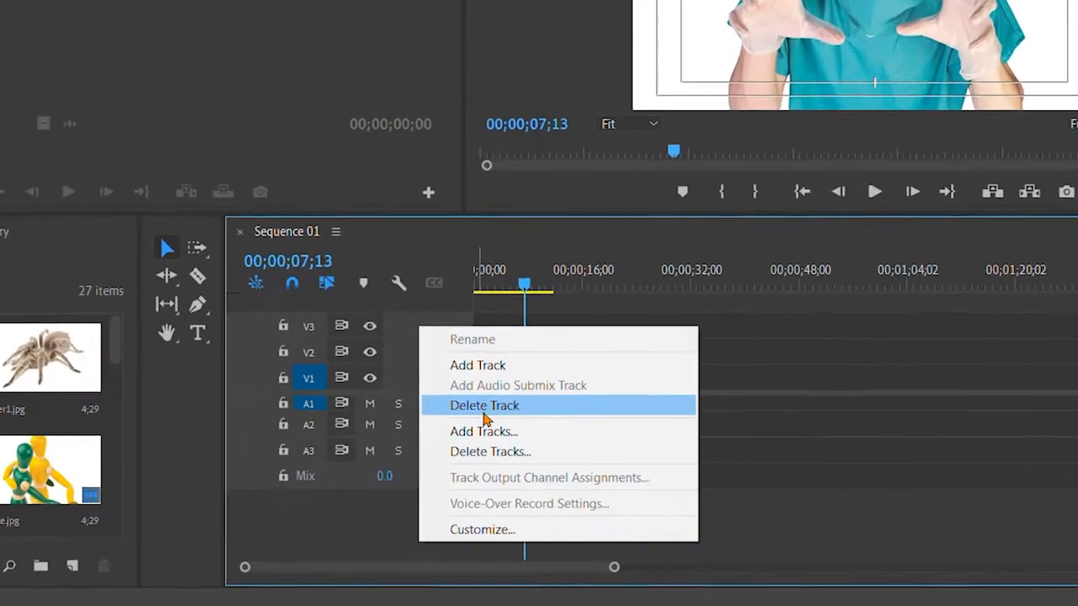
click(459, 381)
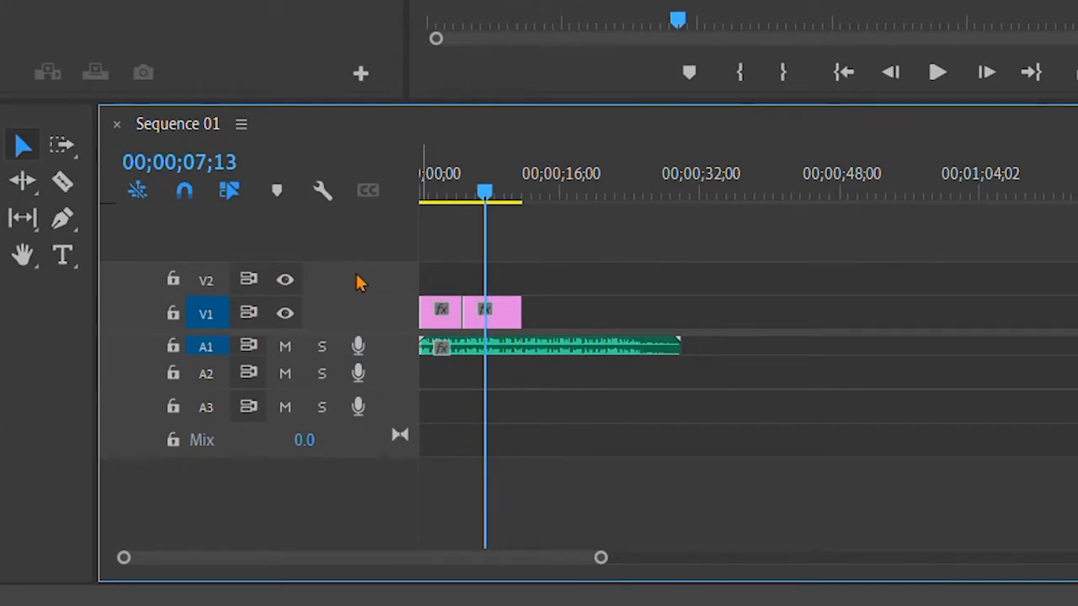
right_click(356, 274)
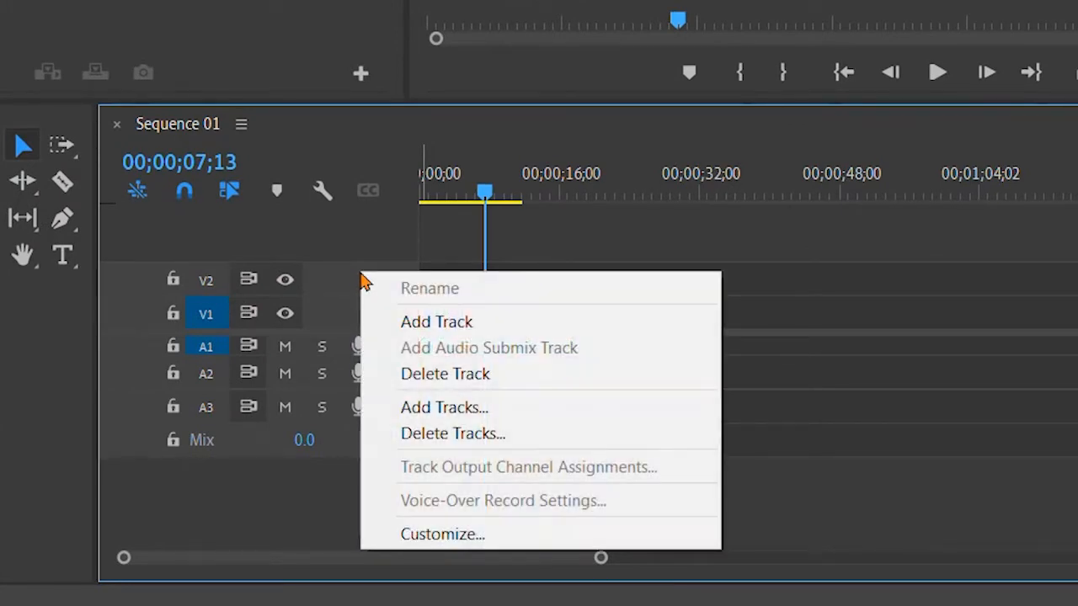
click(431, 435)
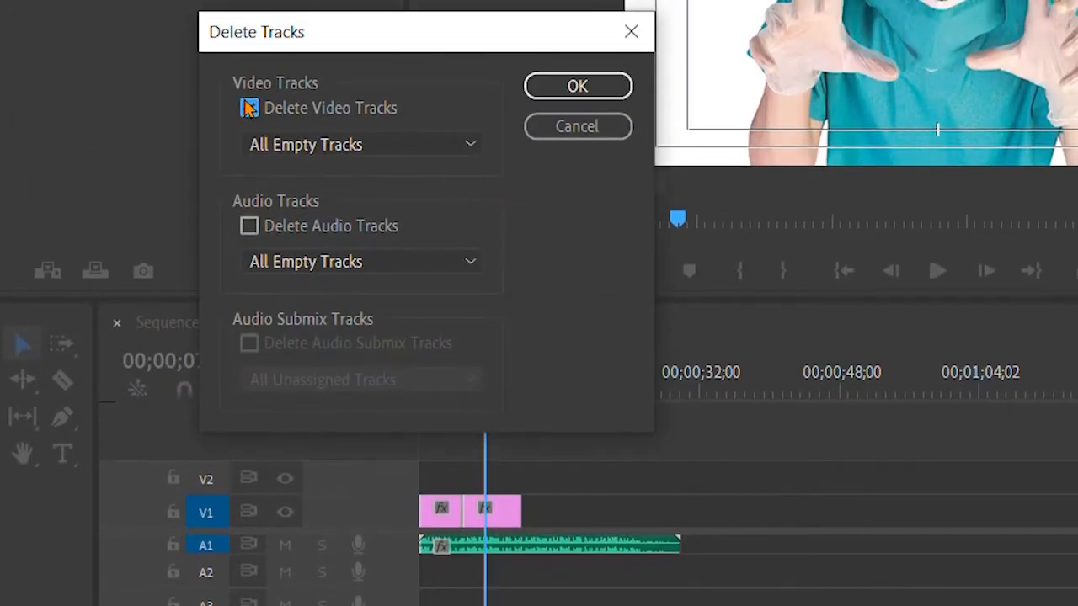
click(248, 107)
click(250, 227)
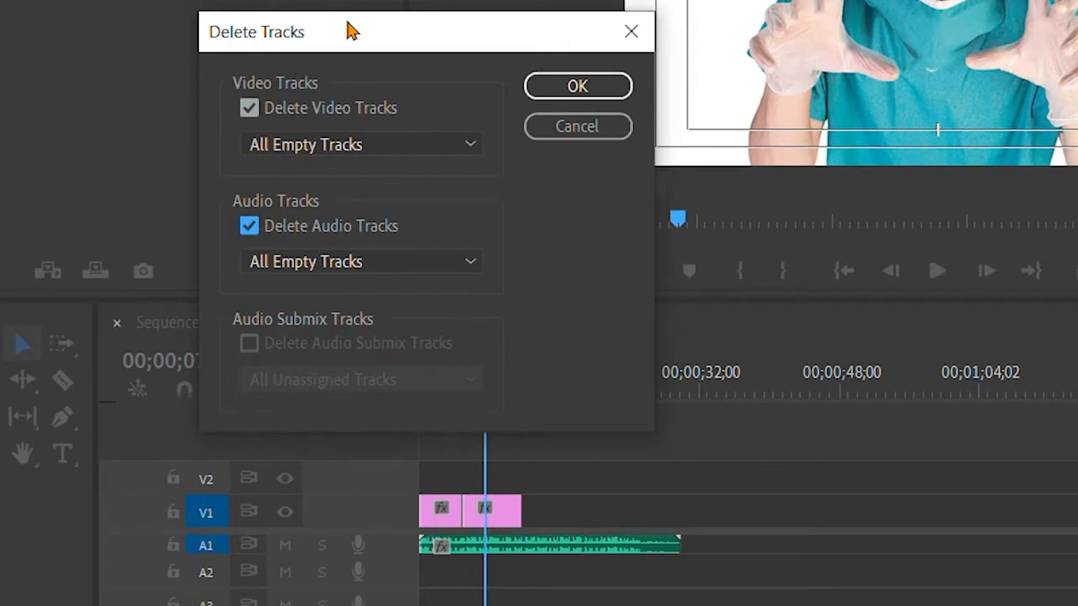
click(569, 89)
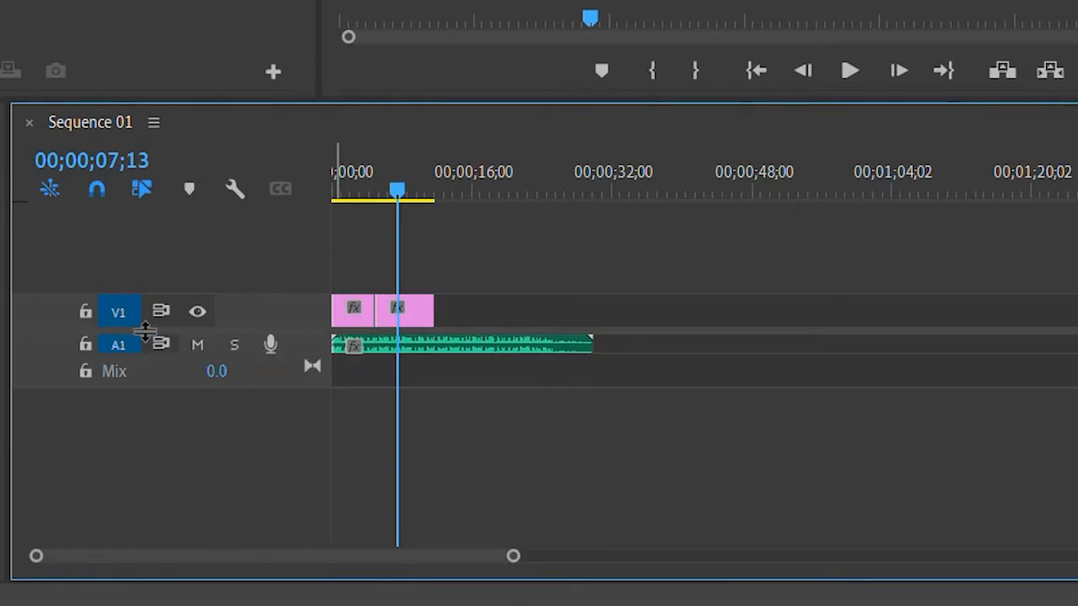
- Increase the height of audio track A1 and magnify its waveform so the individual beats can be distinguished
drag(143, 331, 94, 498)
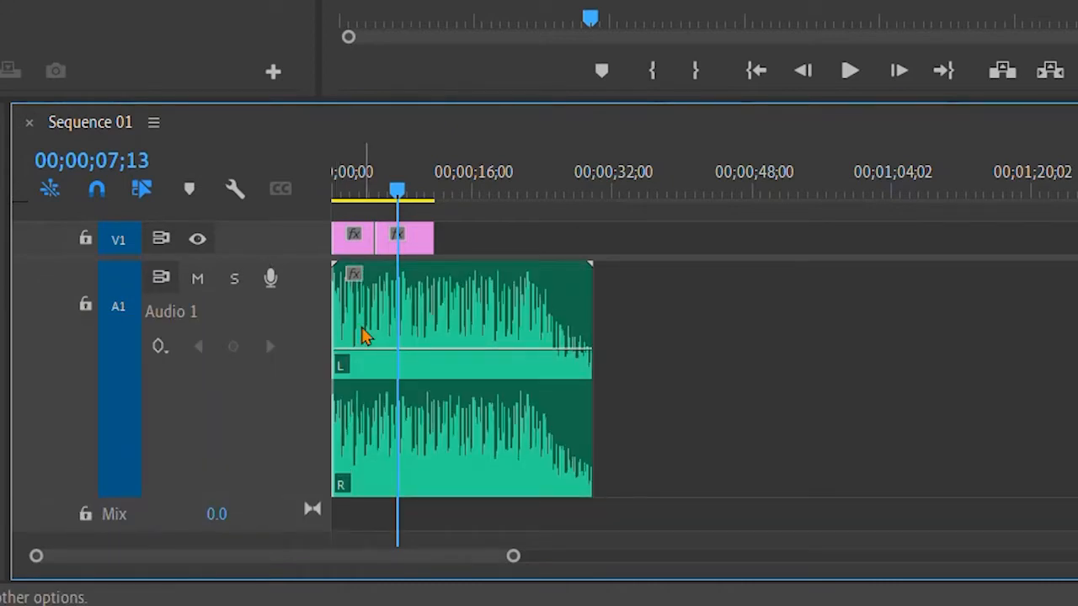
scroll(364, 335, up, 8)
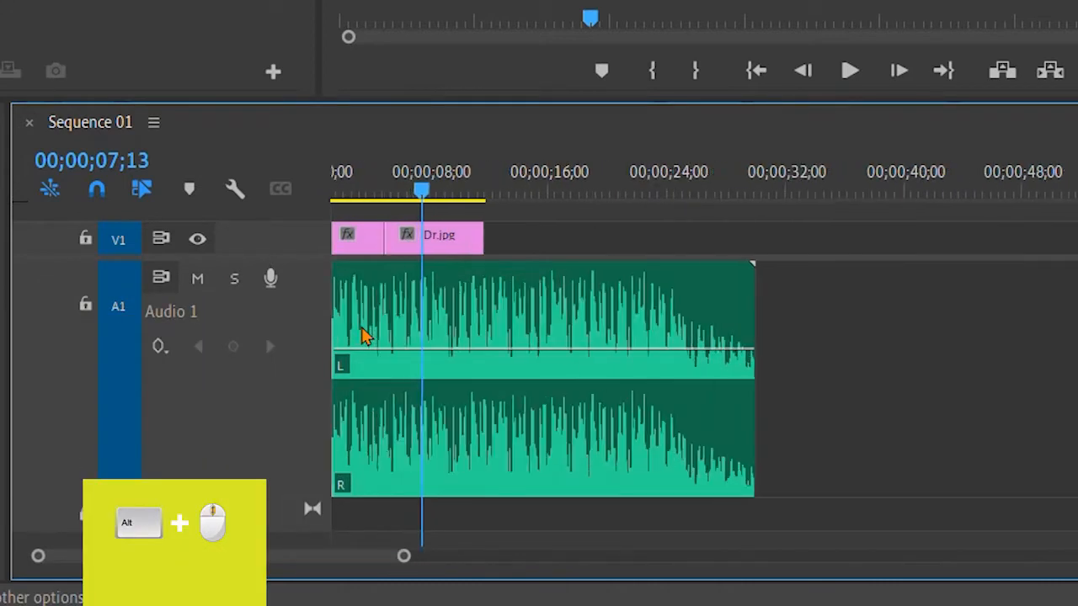
scroll(364, 336, up, 10)
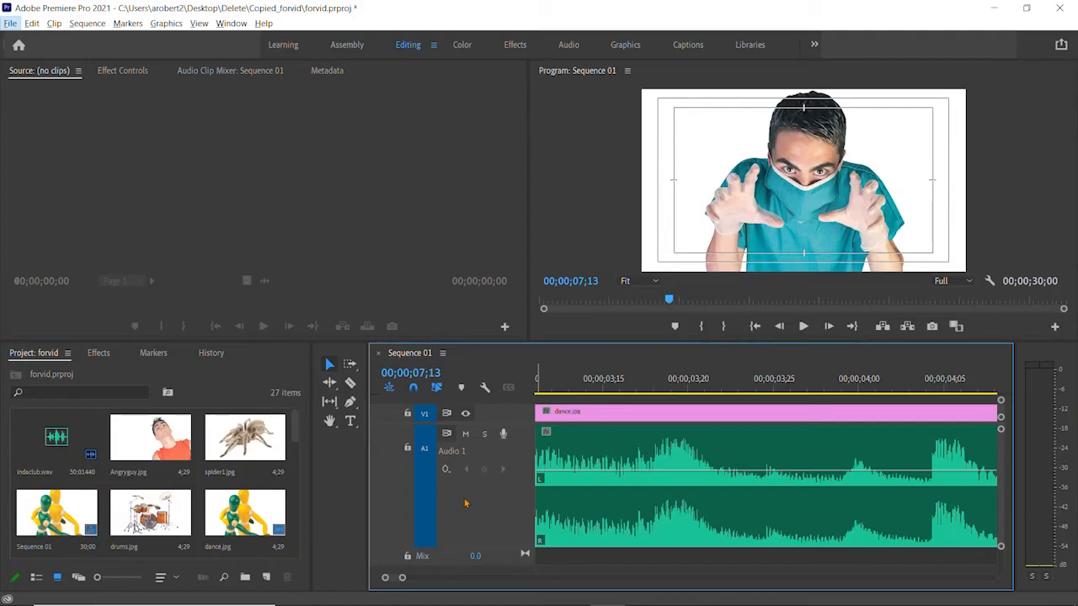
scroll(463, 497, down, 5)
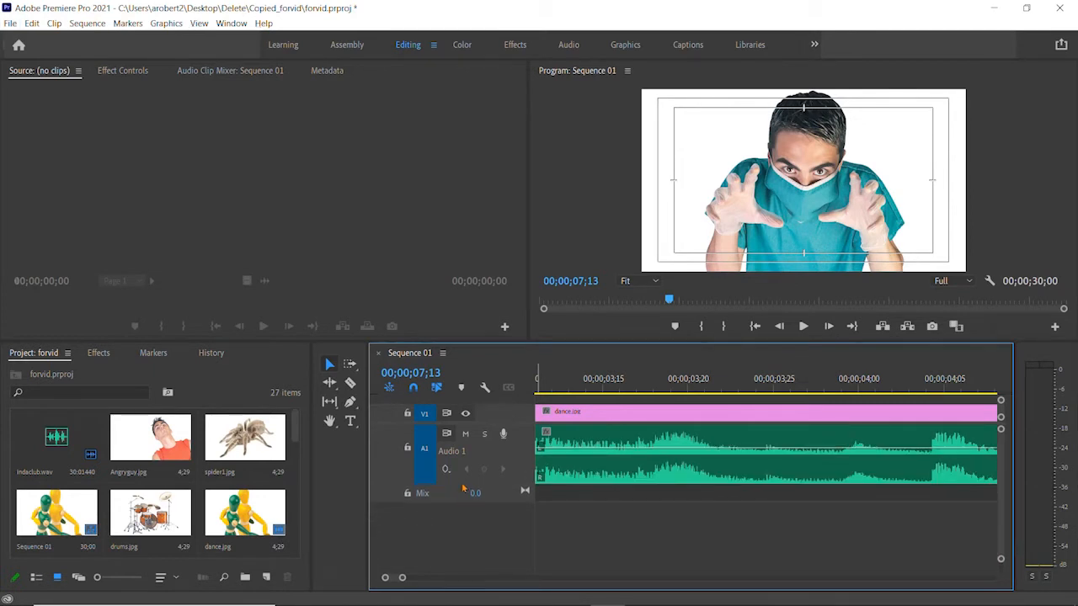
scroll(463, 489, down, 2)
scroll(463, 434, up, 6)
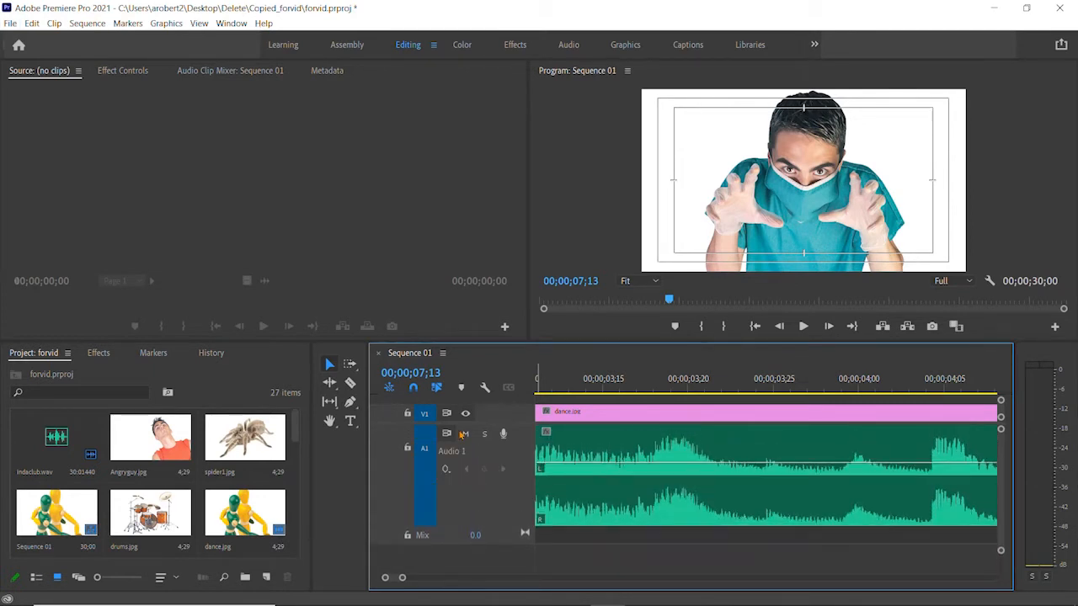
scroll(463, 434, up, 3)
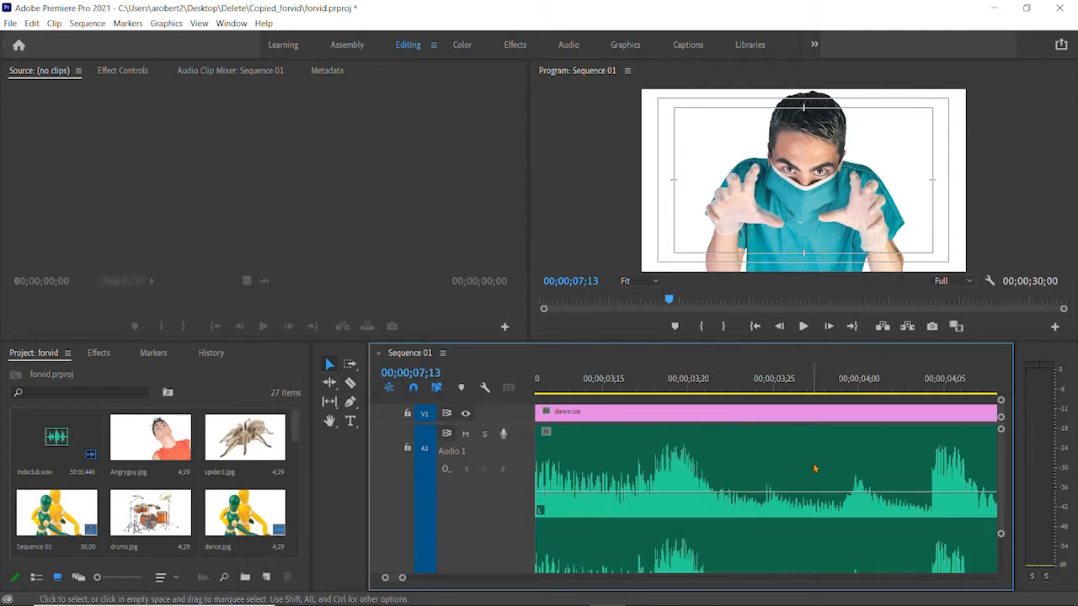
- Return the timeline view to the start of the sequence and place the playhead at 00;00;00;00
scroll(815, 467, down, 8)
scroll(814, 467, down, 10)
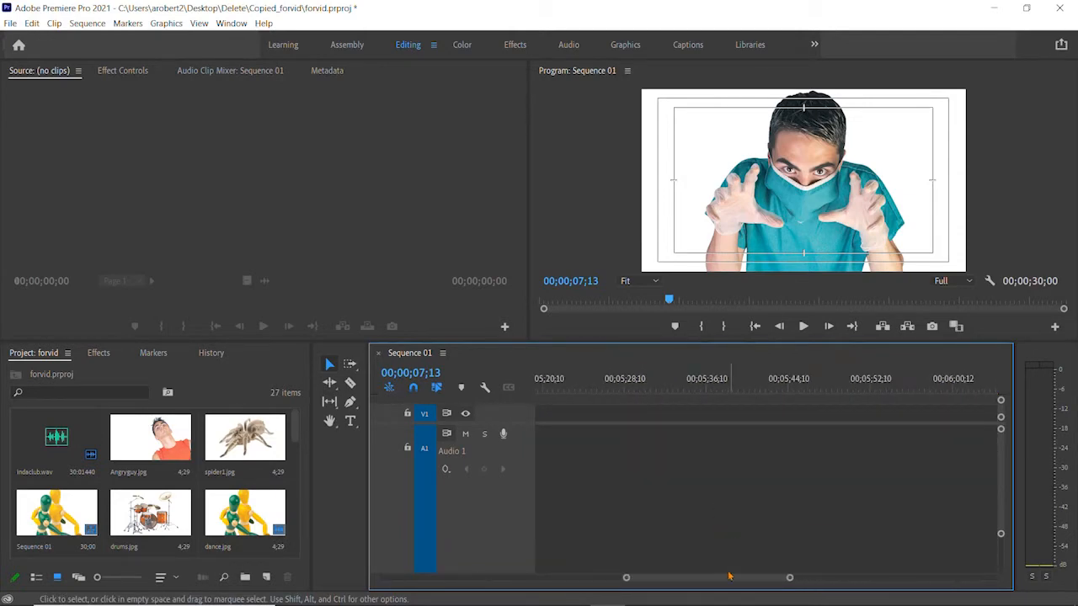
drag(730, 577, 485, 578)
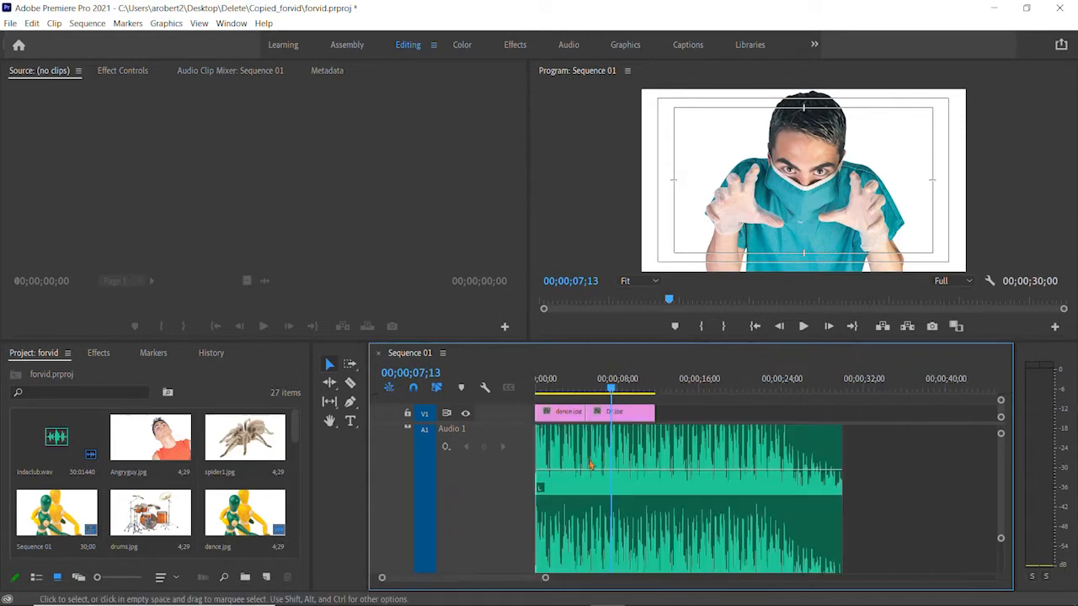
scroll(589, 465, up, 8)
key(Home)
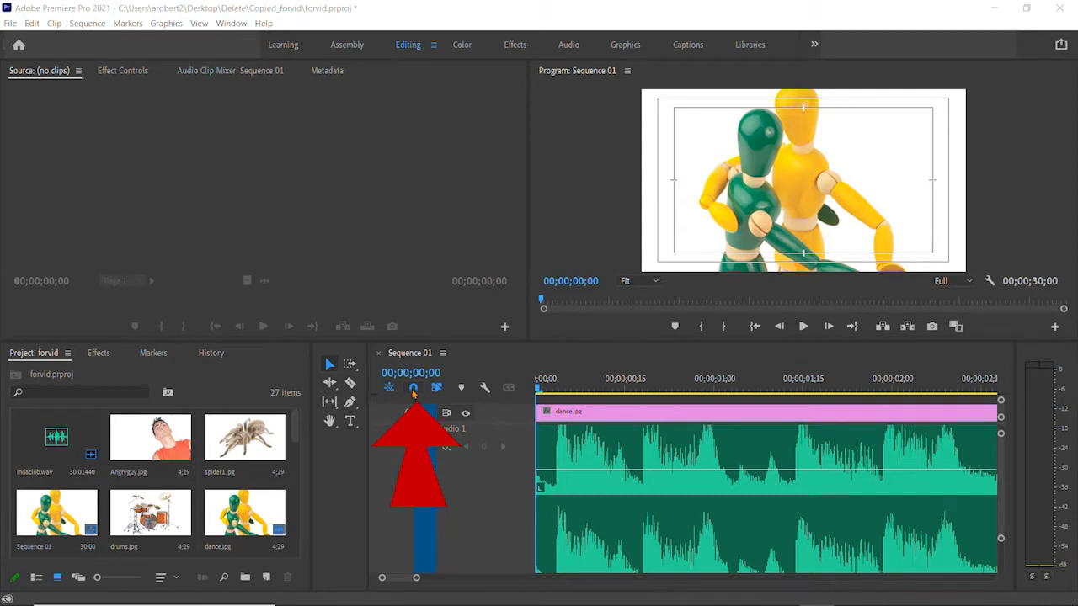
- Snap the start of the dance.jpg clip on V1 to the playhead at 00;00;00;18
click(412, 389)
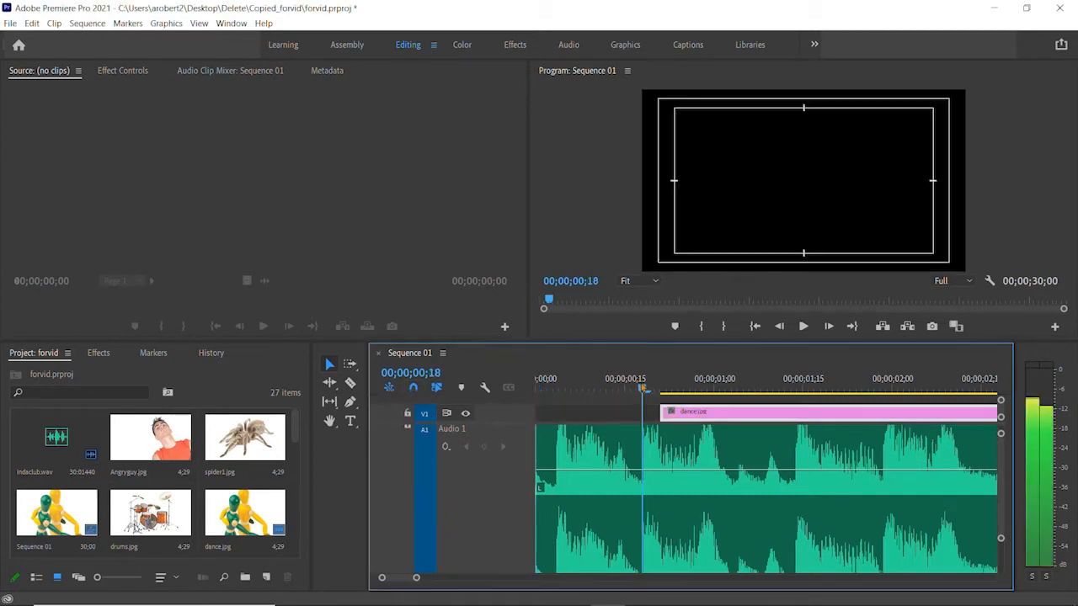
double_click(758, 416)
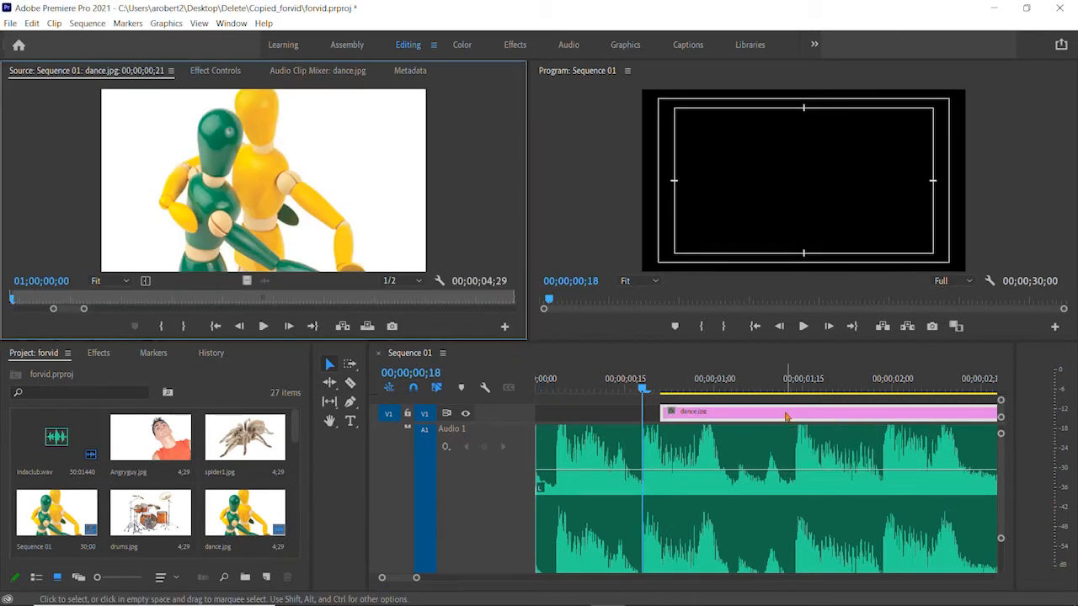
drag(785, 418, 757, 424)
- Place the playhead at the first beat, 00;00;00;04, and snap the start of dance.jpg to it
click(558, 383)
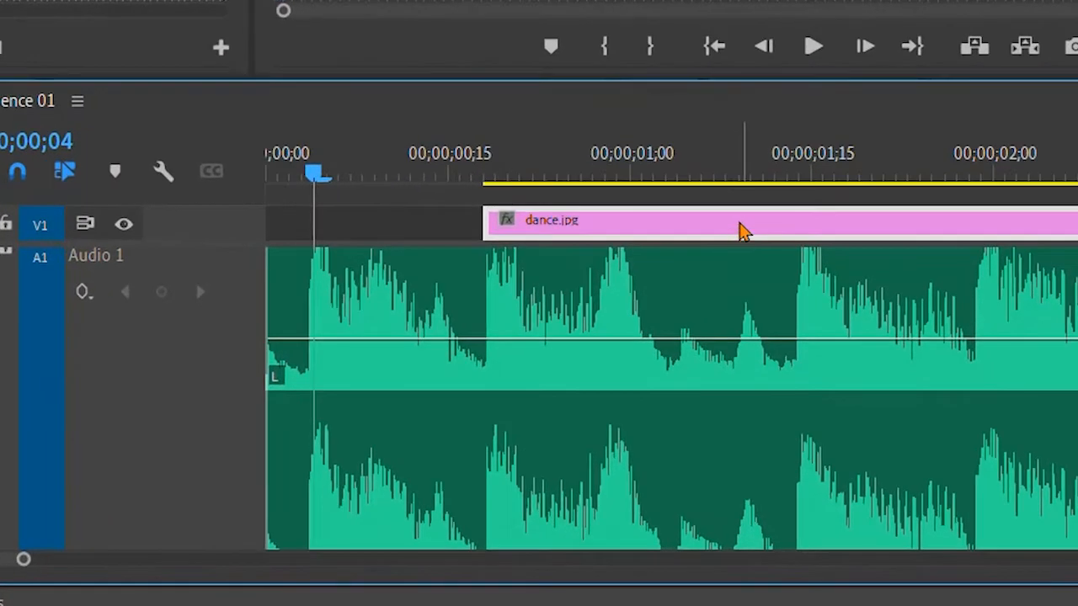
drag(748, 302, 616, 299)
drag(574, 230, 549, 234)
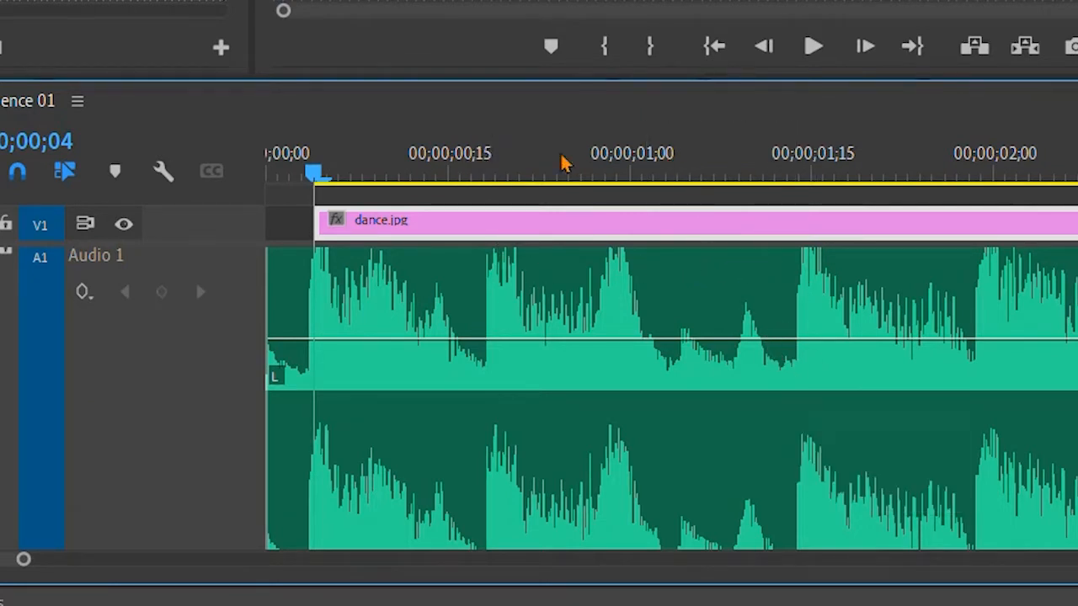
- Turn off timeline snapping and play the sequence up to 00;00;00;25
click(17, 175)
drag(344, 231, 349, 233)
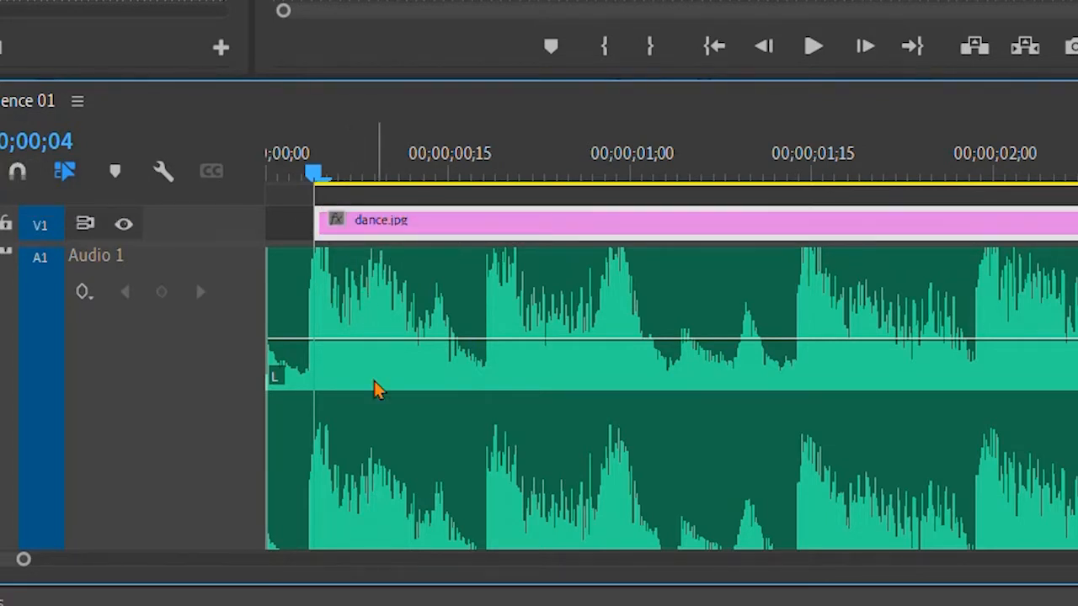
alt+scroll(362, 389, up, 5)
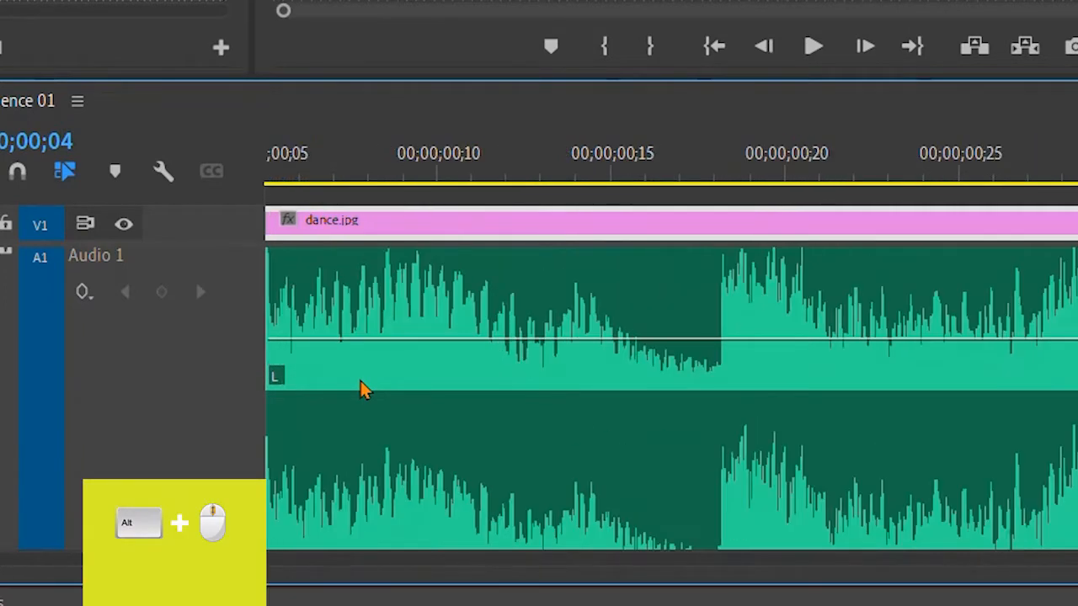
alt+scroll(360, 381, up, 1)
key(space)
drag(347, 306, 347, 268)
key(space)
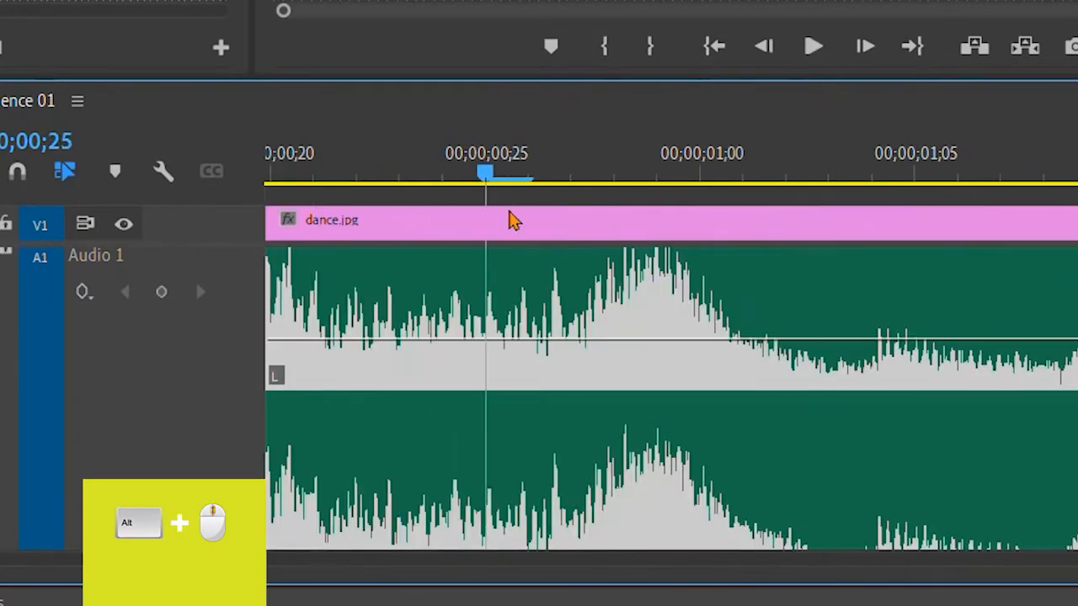
- Move dance.jpg freely along V1 so that it starts at about 00;00;00;21
drag(513, 221, 712, 236)
drag(631, 228, 889, 237)
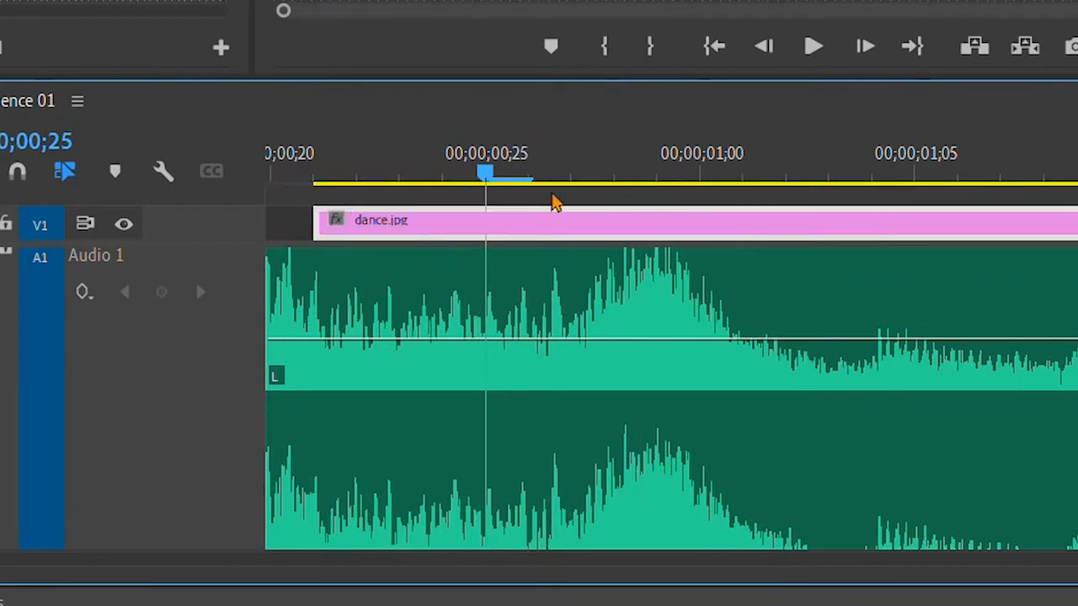
drag(385, 233, 368, 233)
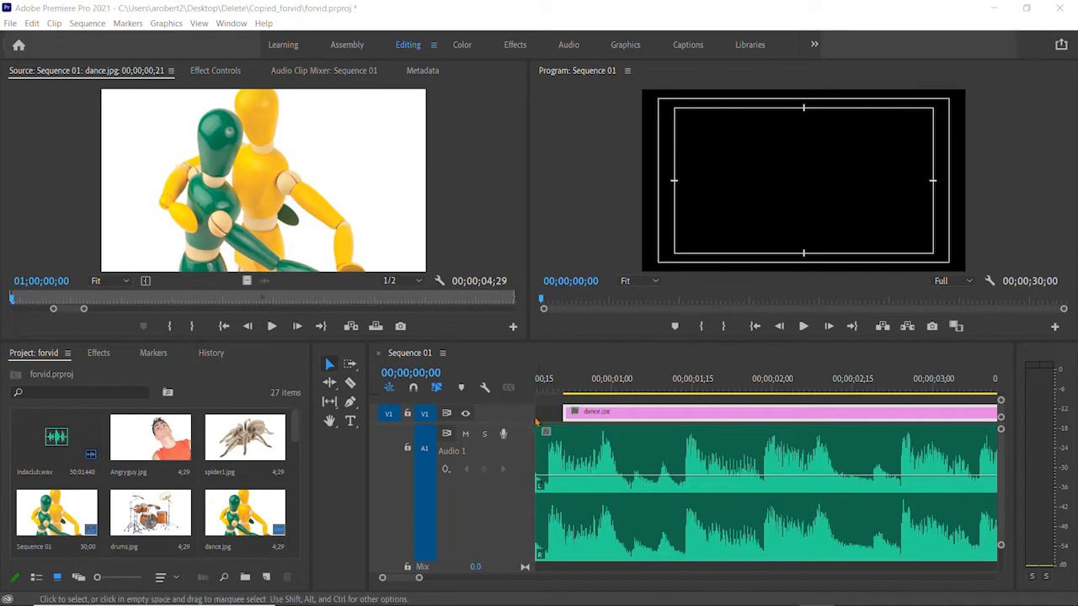
click(546, 416)
key(minus)
key(minus)
key(minus)
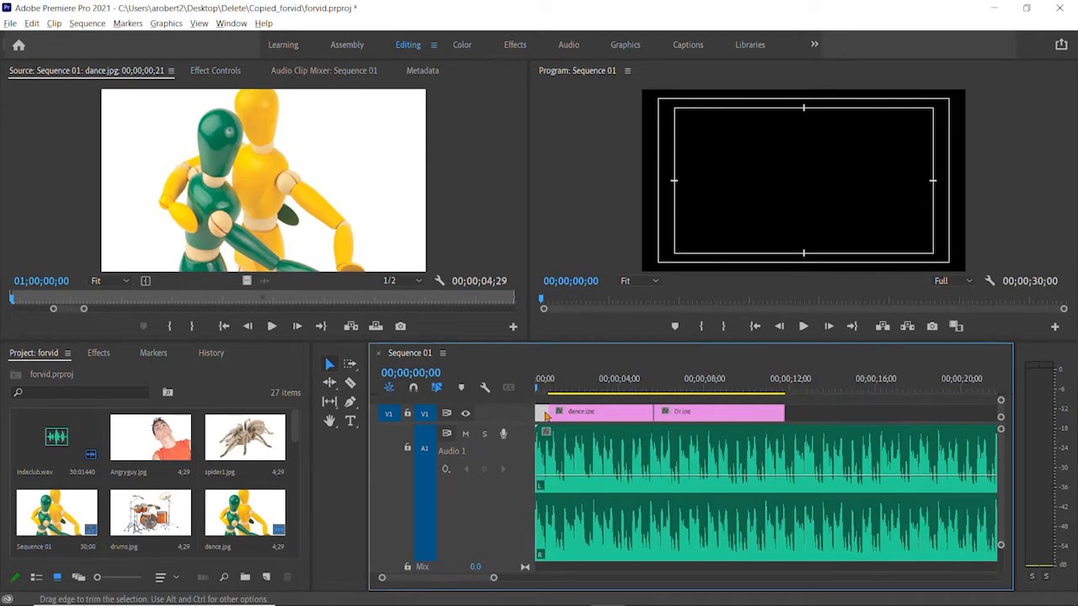
key(alt)
click(882, 405)
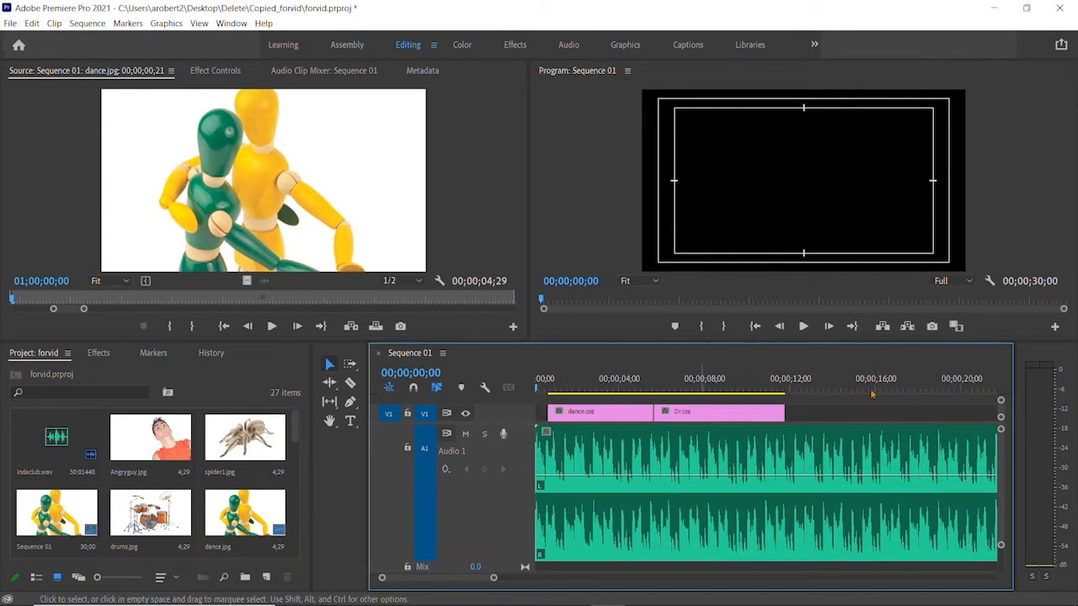
- With no clip selected, play the sequence from the start and add six timeline markers on the music beats
click(718, 416)
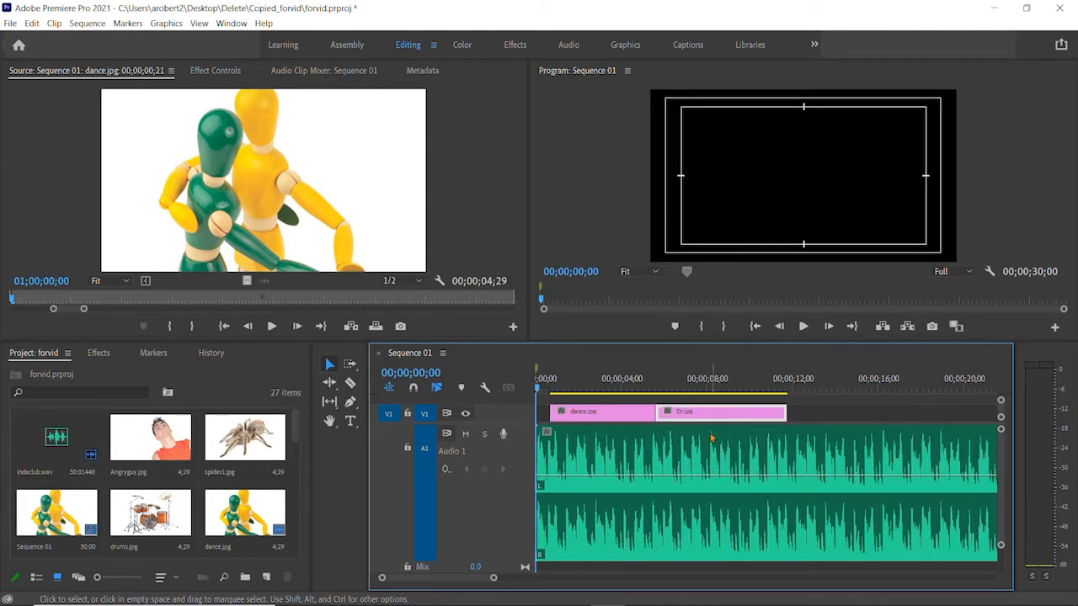
click(901, 413)
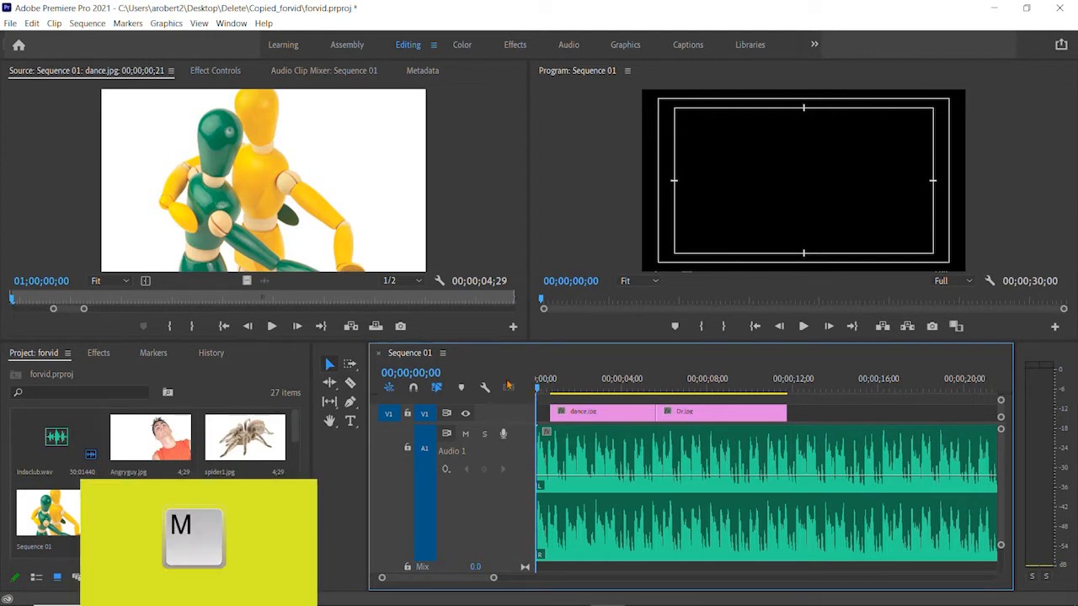
key(space)
key(m)
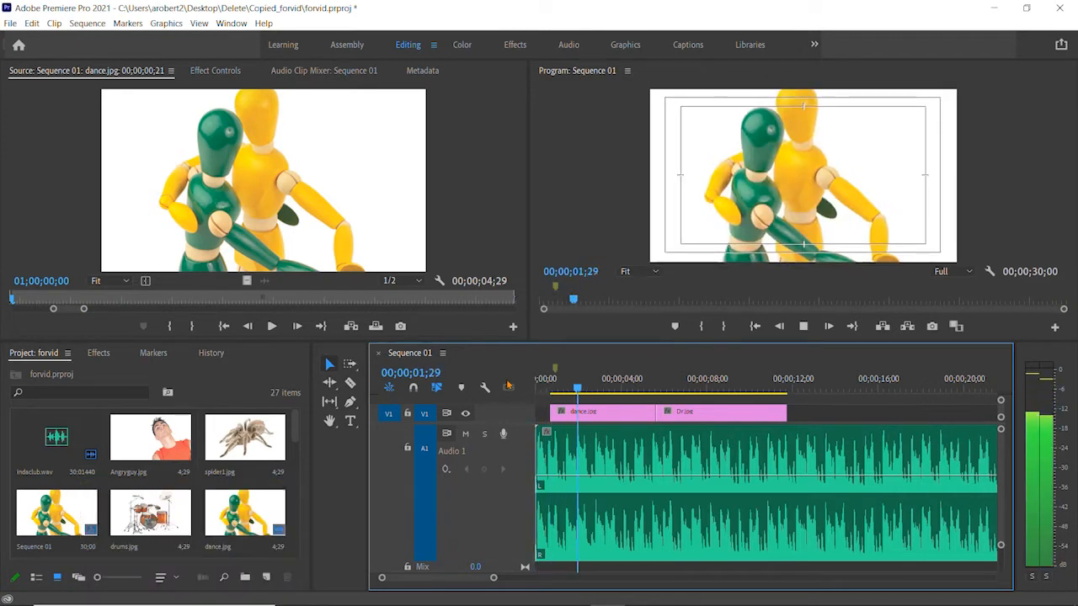
key(m)
key(m)
key(m)
key(m)
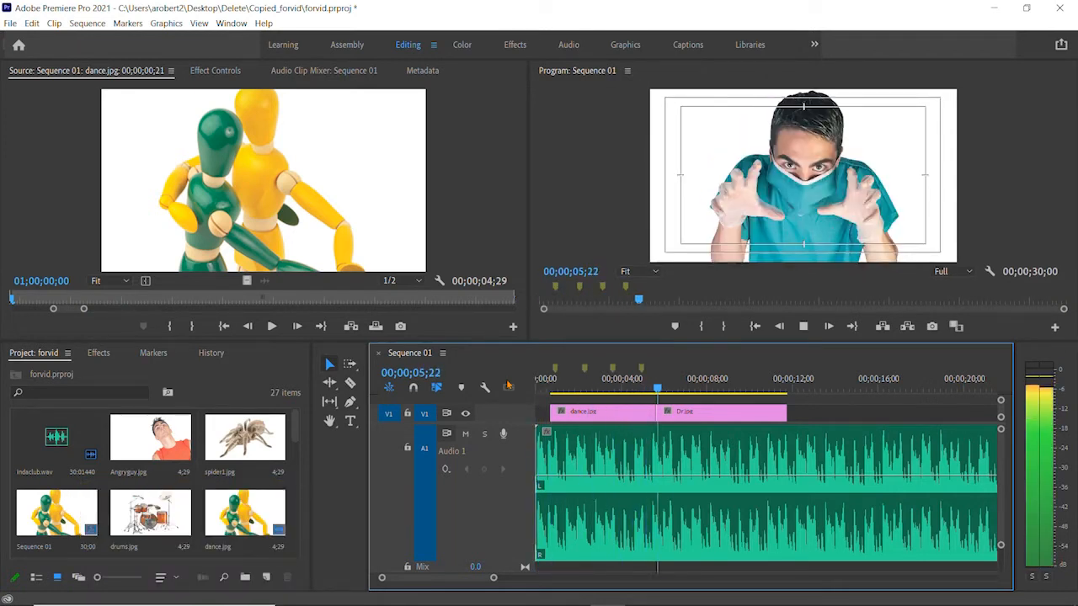
key(m)
key(space)
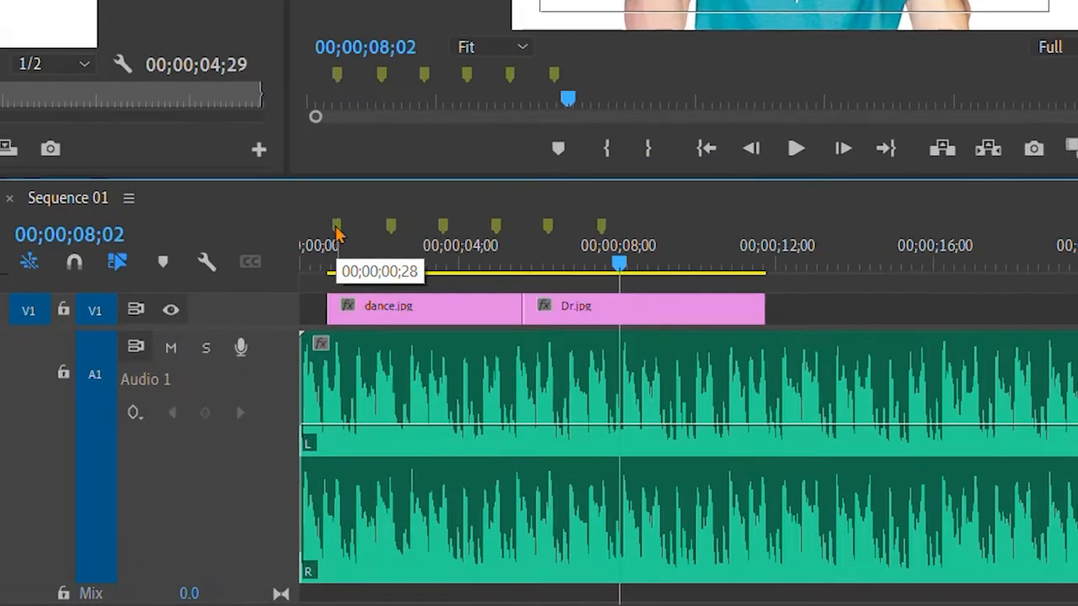
- Jump the playhead to each of the first four beat markers in turn
click(337, 234)
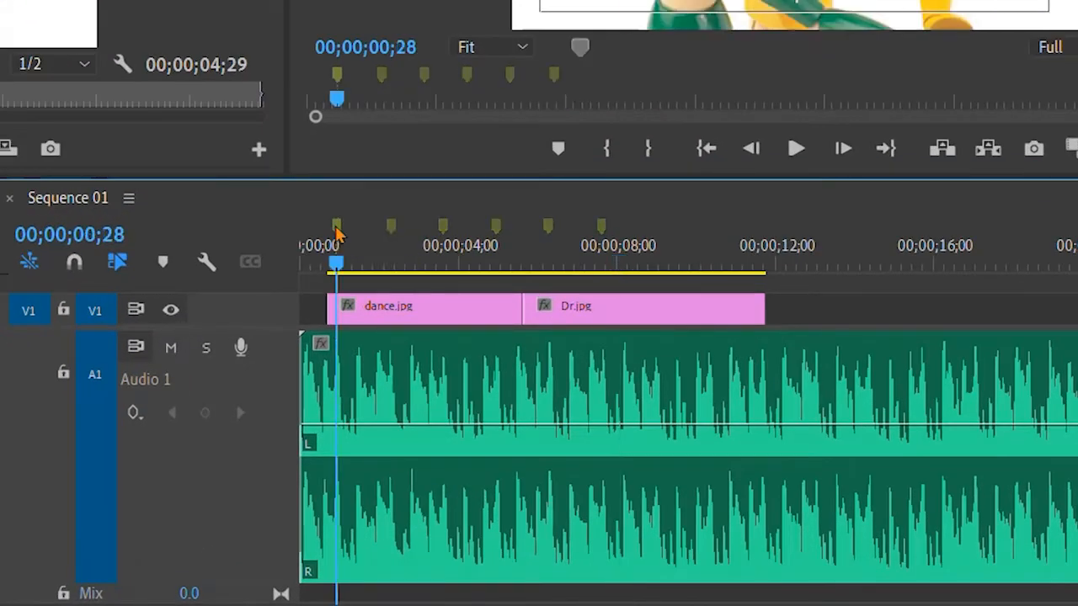
click(392, 231)
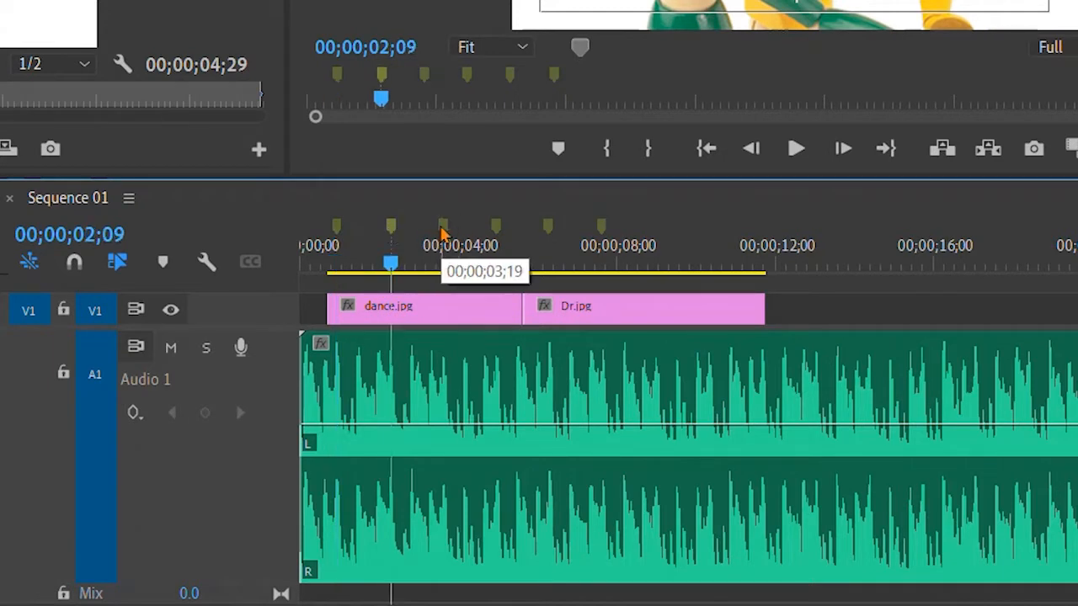
click(444, 230)
click(496, 230)
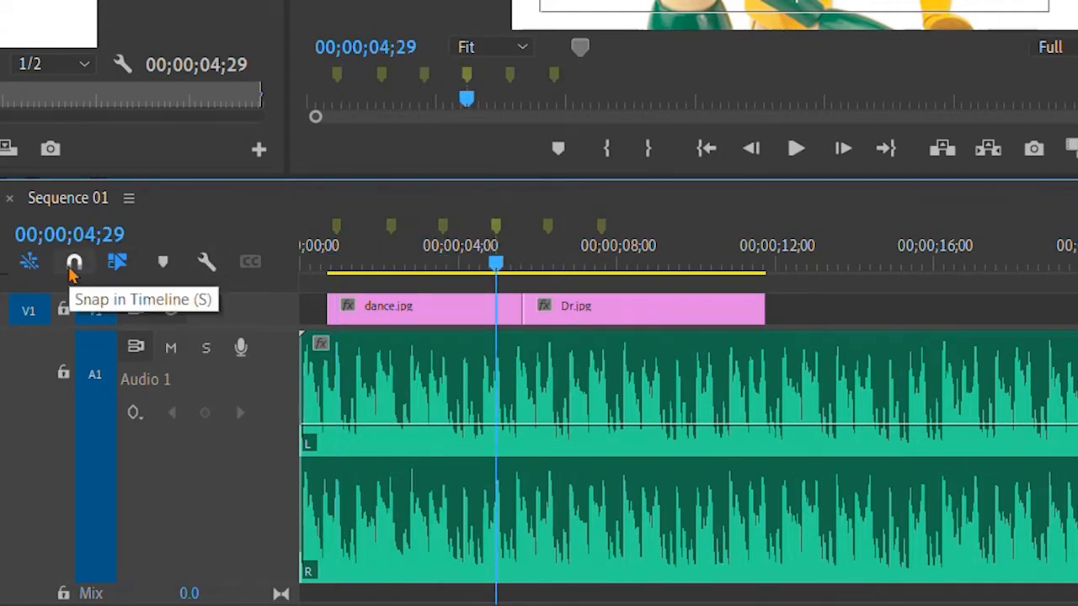
- Move the playhead to the first beat marker and shift dance.jpg on V1 so that it starts at 00;00;00;28
click(336, 231)
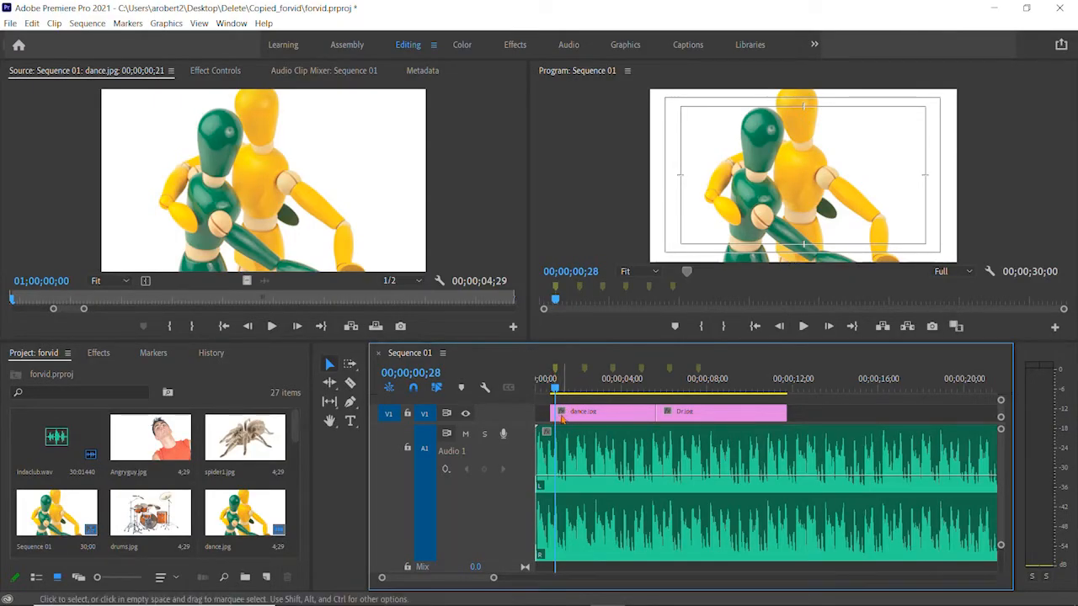
scroll(573, 442, up, 5)
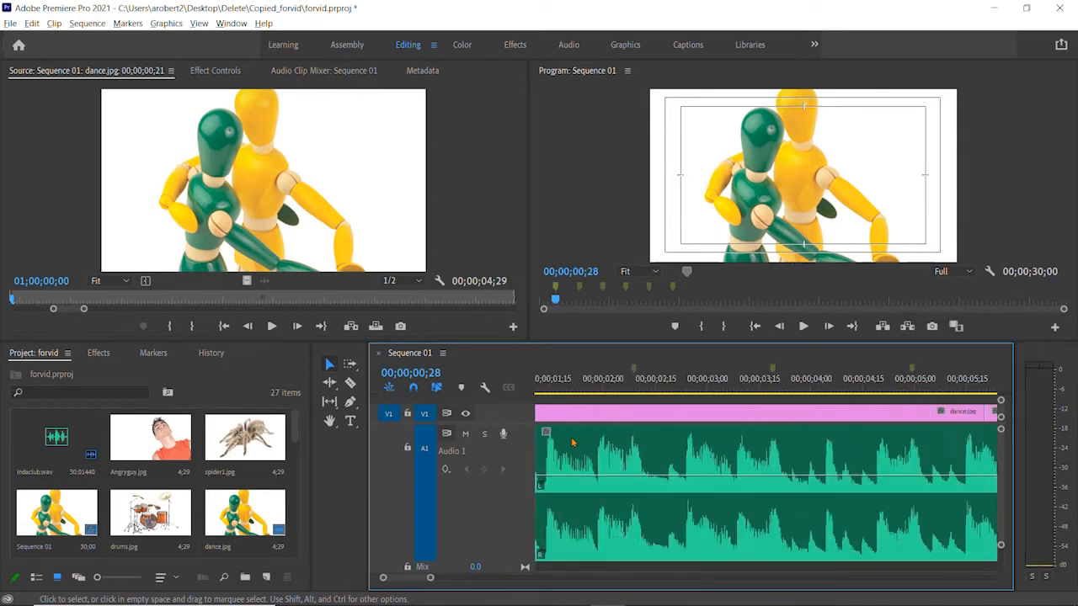
scroll(572, 442, up, 2)
drag(390, 579, 380, 579)
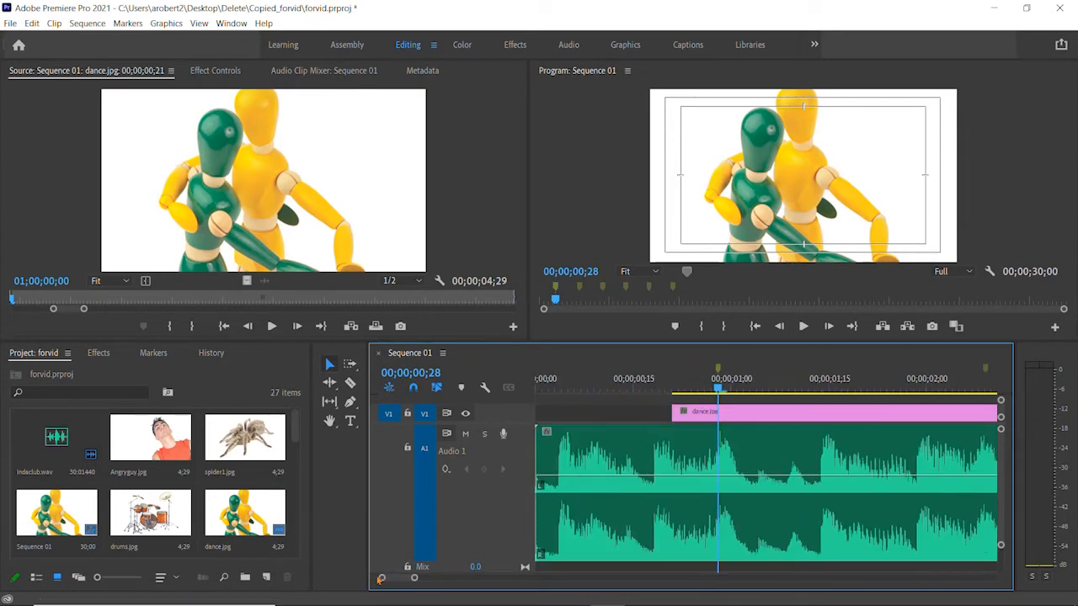
drag(757, 405, 809, 414)
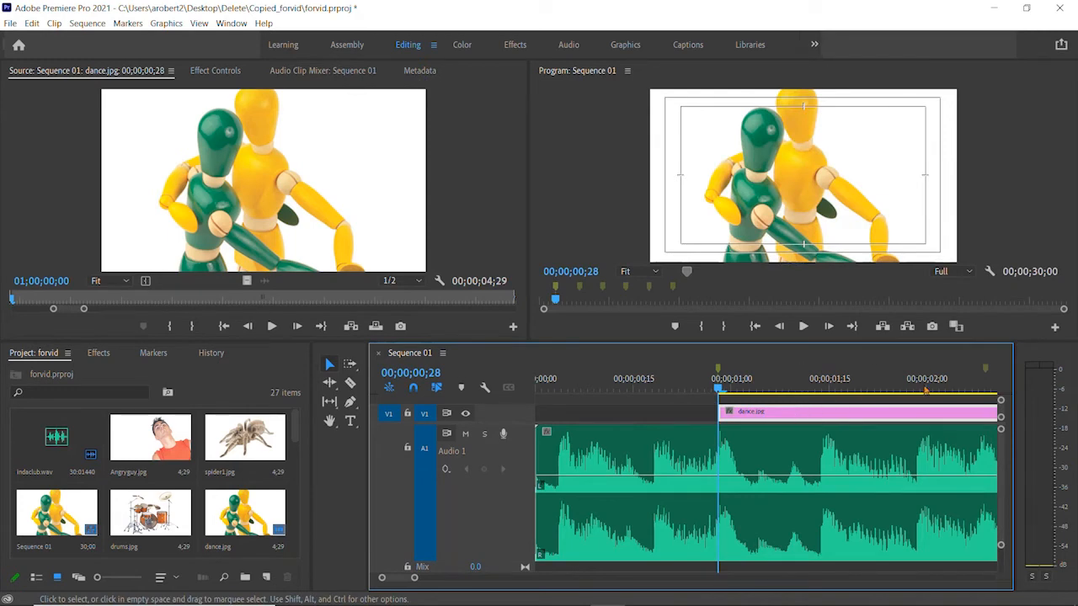
- Overwrite V1 with Angryguy.jpg starting at the second beat marker, 00;00;02;09
click(987, 369)
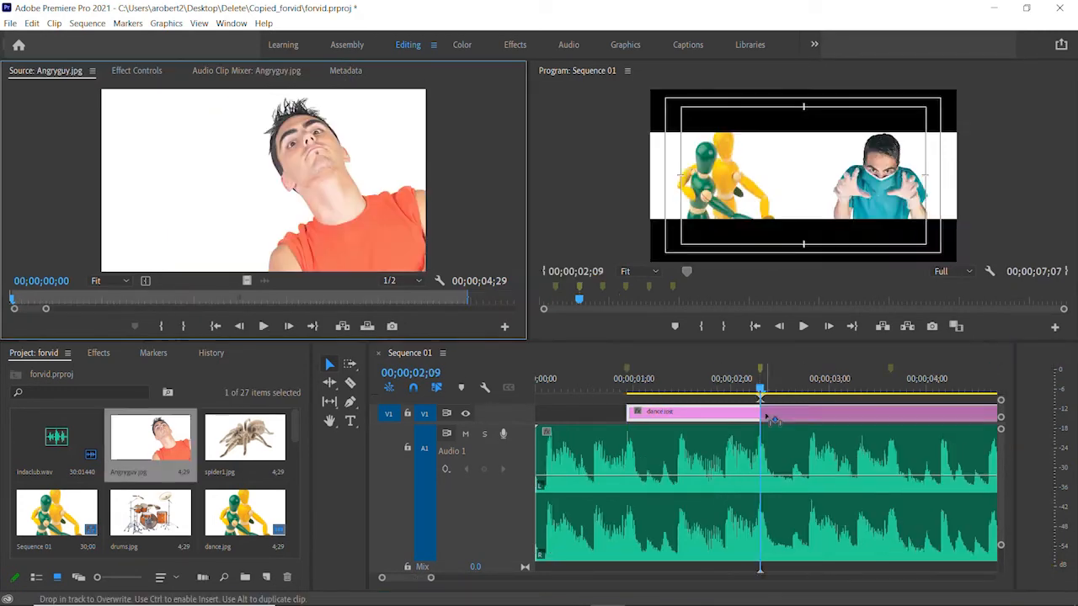
drag(768, 417, 293, 202)
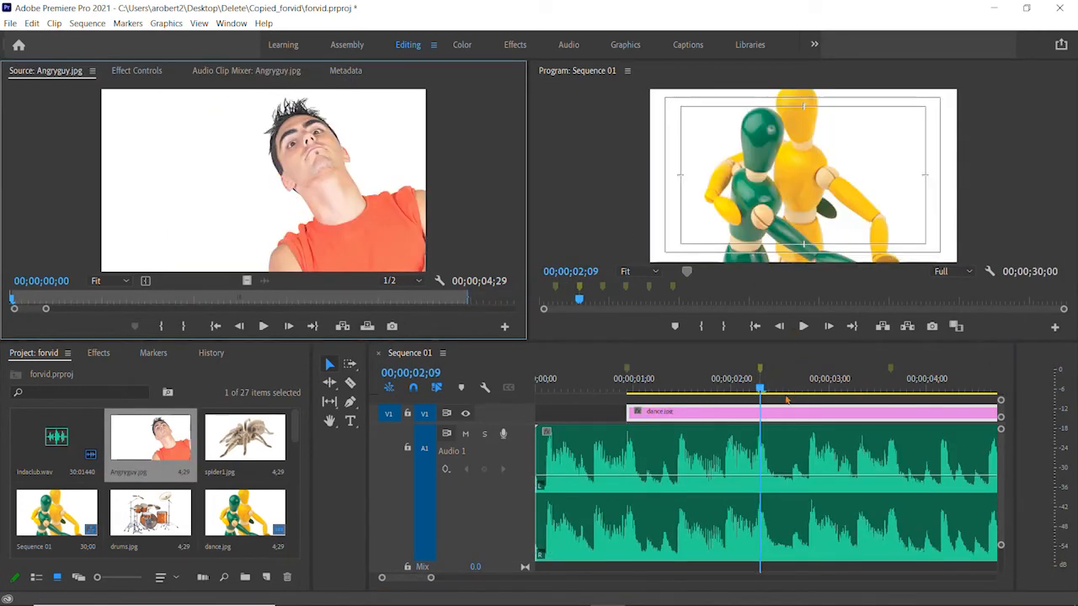
drag(788, 400, 779, 413)
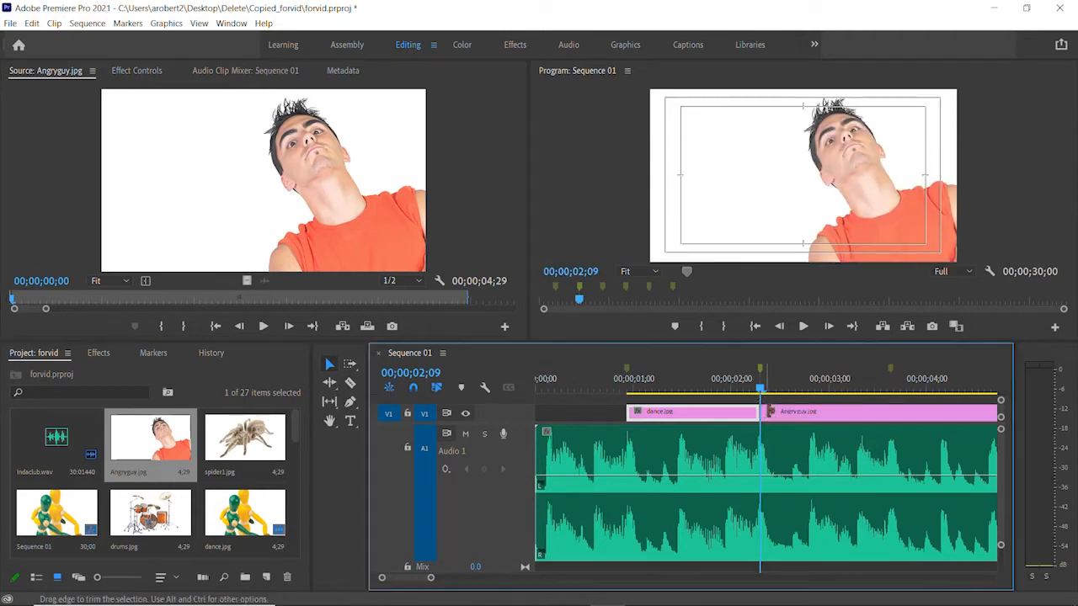
- Overwrite V1 with drums.jpg starting at the third beat marker, 00;00;03;19
click(892, 369)
double_click(152, 512)
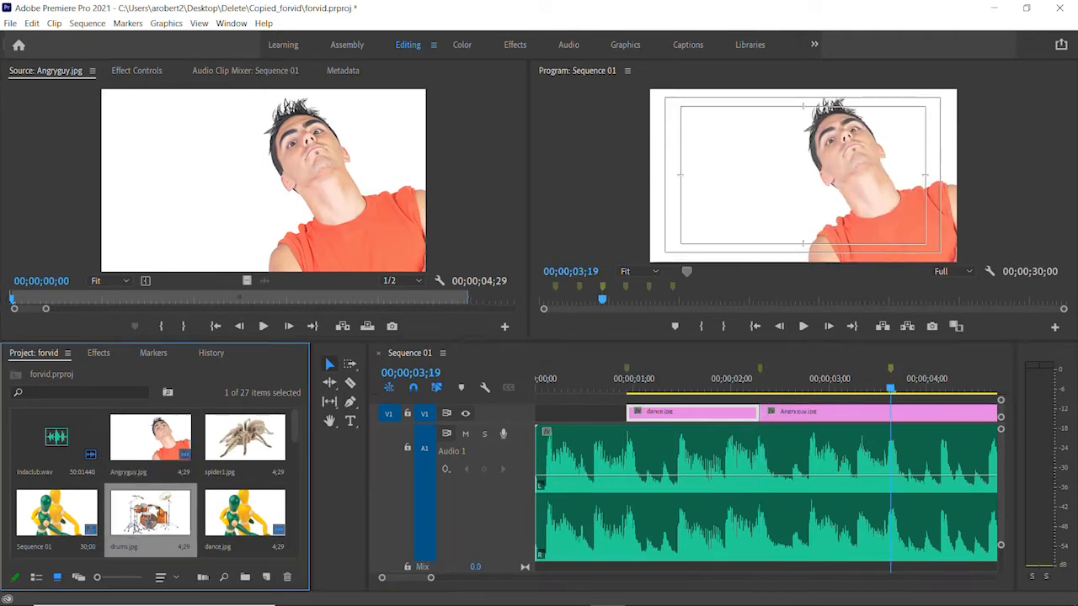
drag(275, 202, 893, 404)
key(minus)
key(minus)
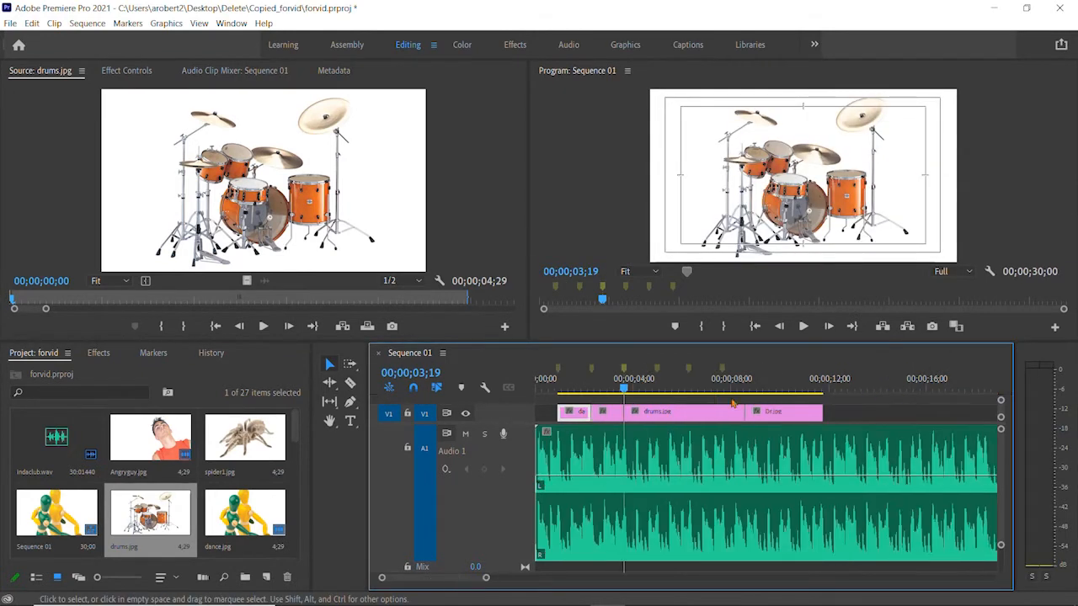
- Overwrite V1 with drums.jpg again at the fourth beat marker, 00;00;04;29, and kick3.jpg at the fifth, 00;00;06;08
click(657, 373)
drag(666, 411, 669, 429)
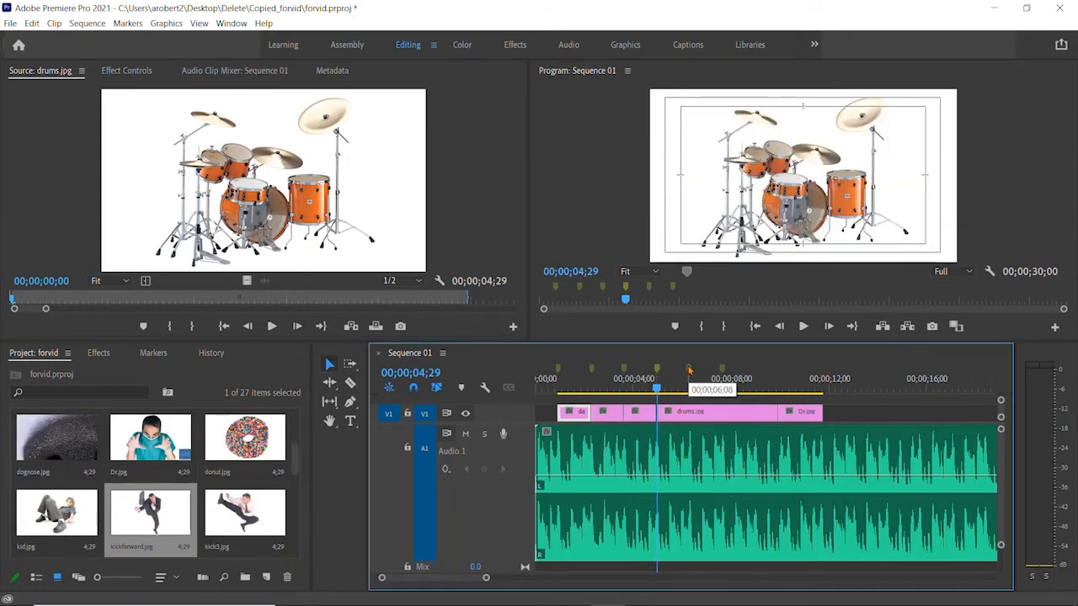
click(689, 375)
double_click(268, 512)
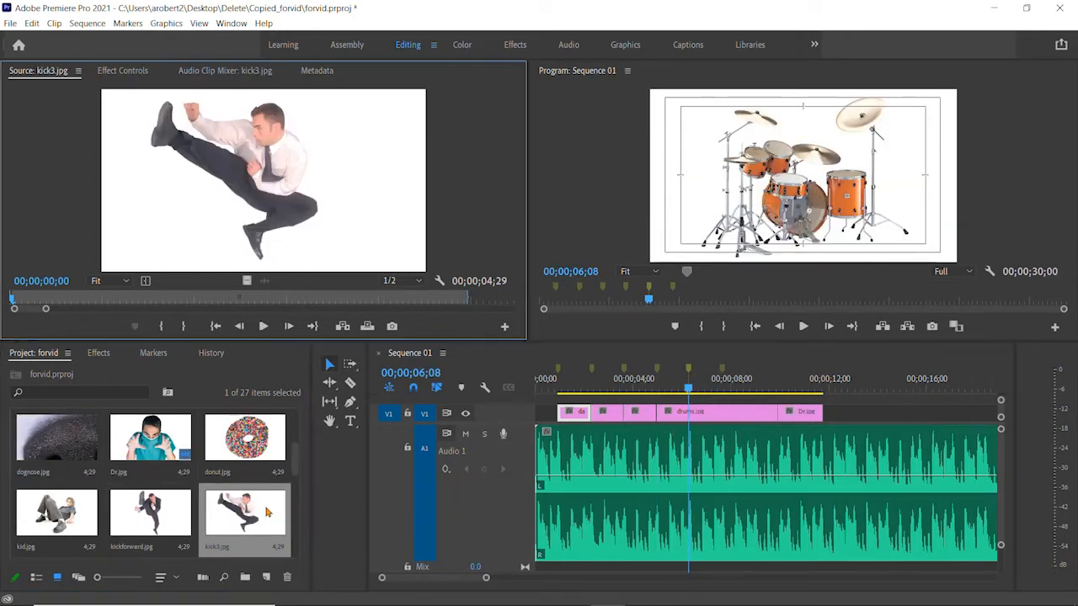
drag(696, 412, 699, 421)
- Overwrite V1 with kick2.jpg starting at the sixth beat marker, 00;00;07;19
click(723, 375)
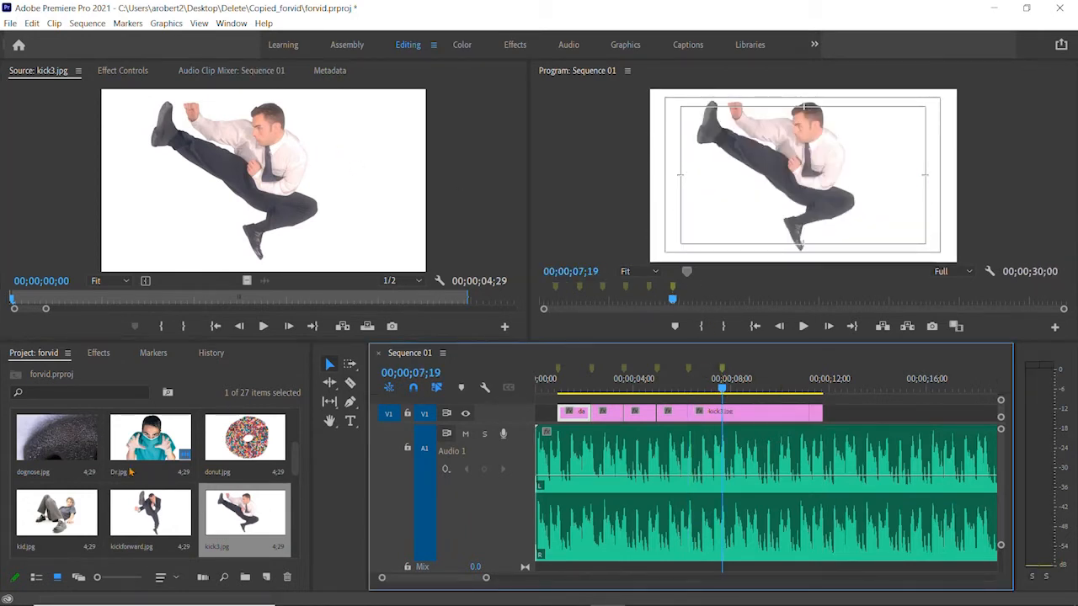
scroll(130, 471, down, 2)
double_click(87, 527)
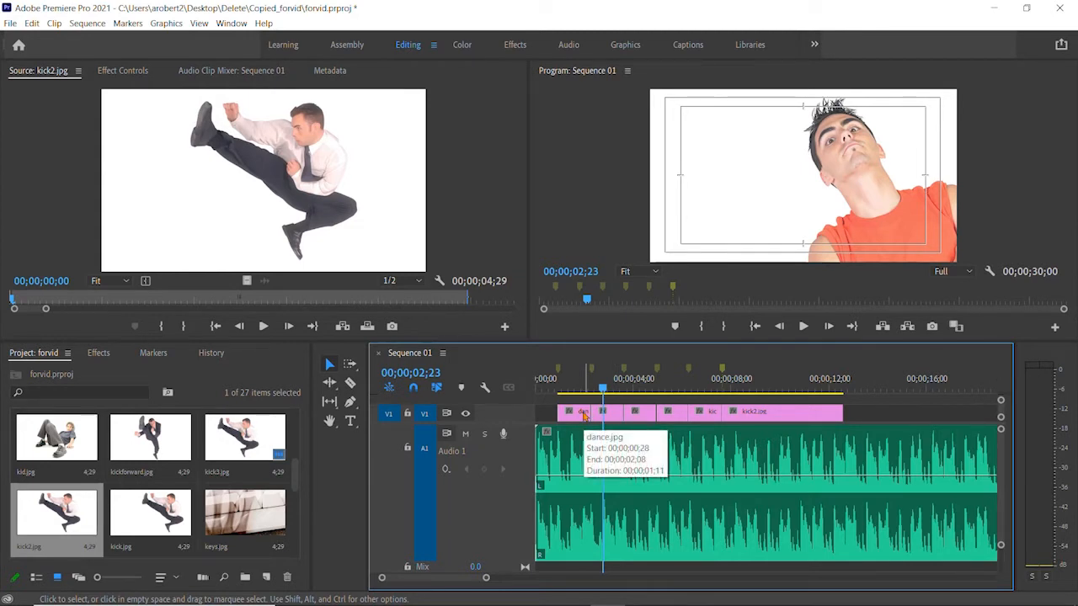
- Check the duration of the first drums.jpg clip on V1 without changing it
key(equal)
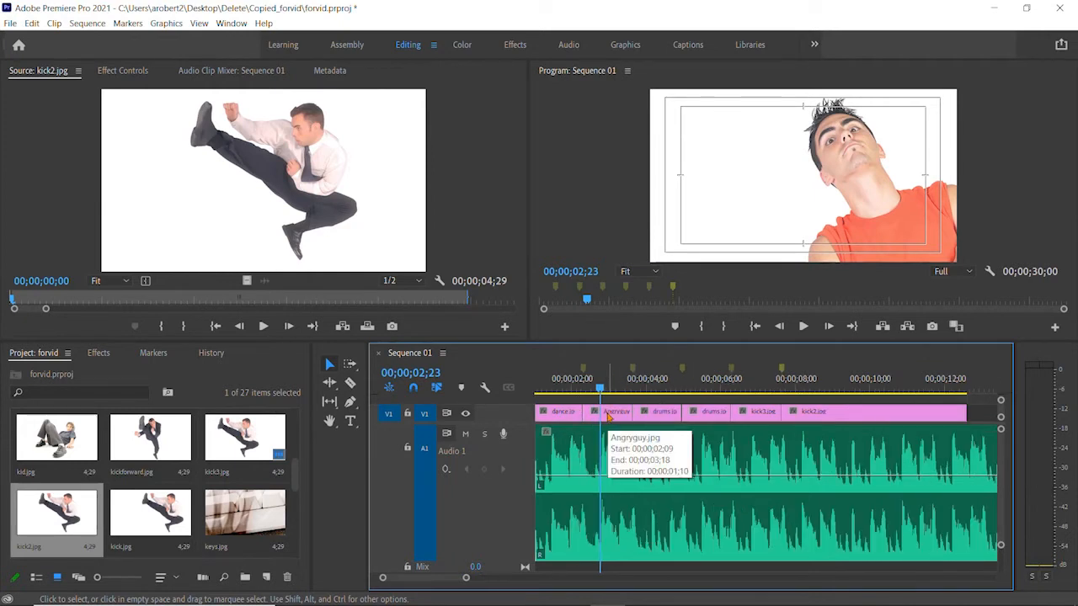
click(661, 416)
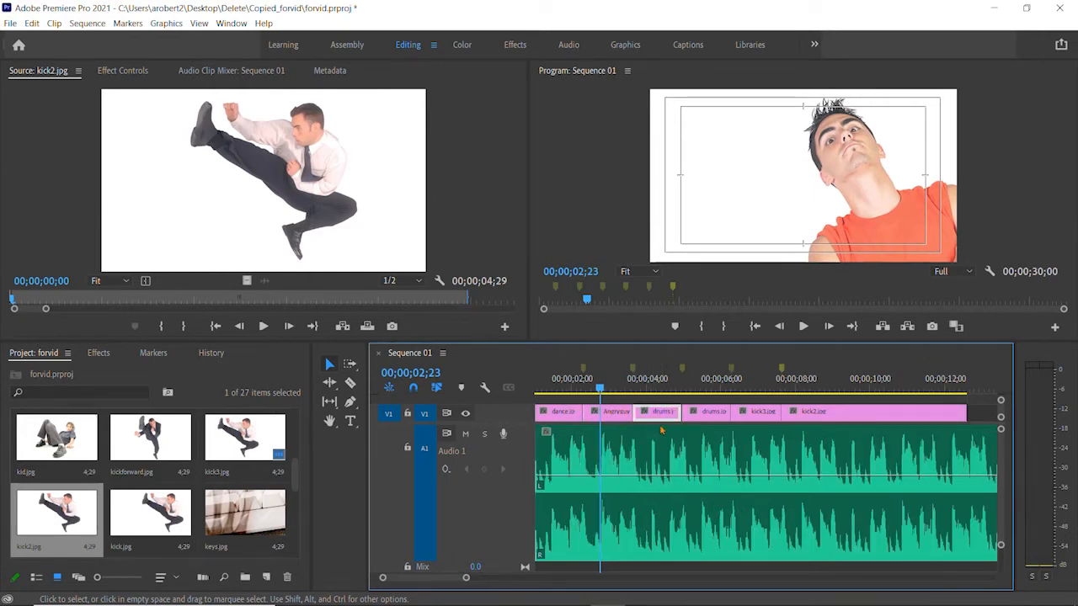
right_click(658, 421)
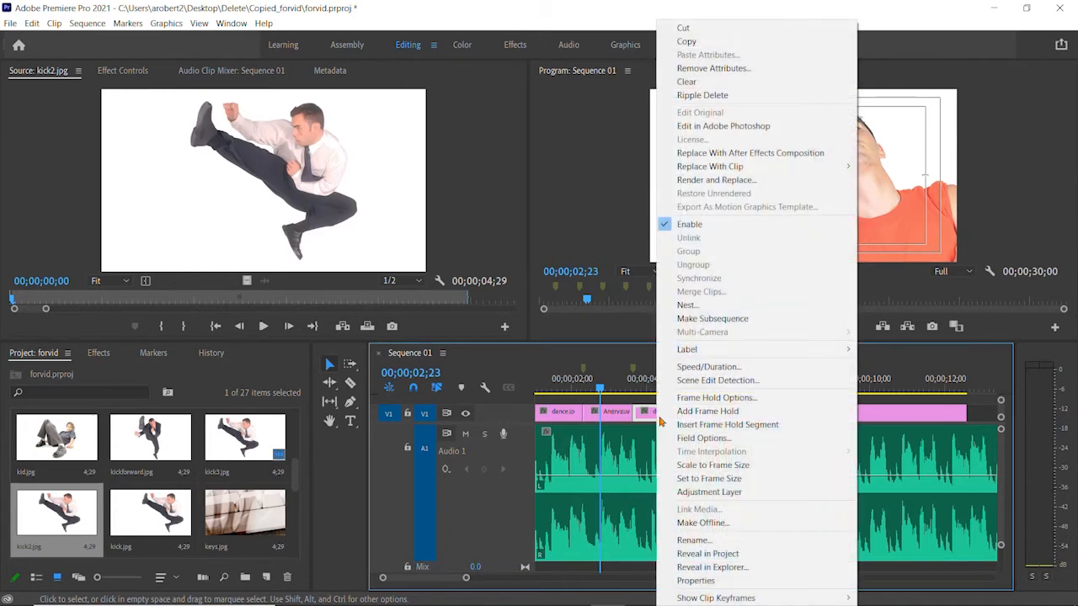
click(682, 368)
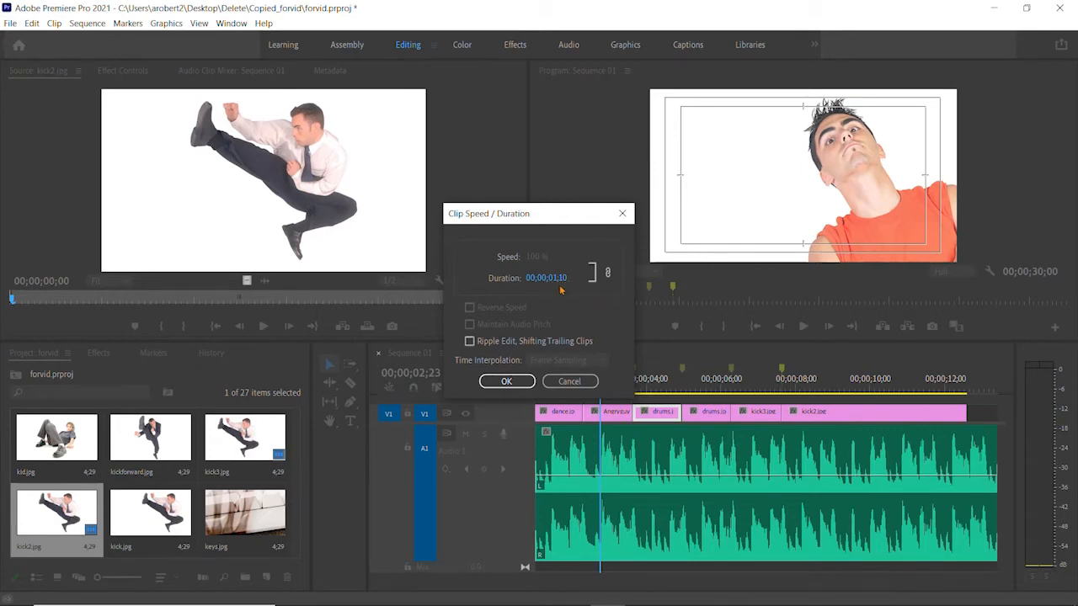
click(569, 380)
- Check the duration of the second drums.jpg clip on V1 without changing it
drag(658, 411, 715, 415)
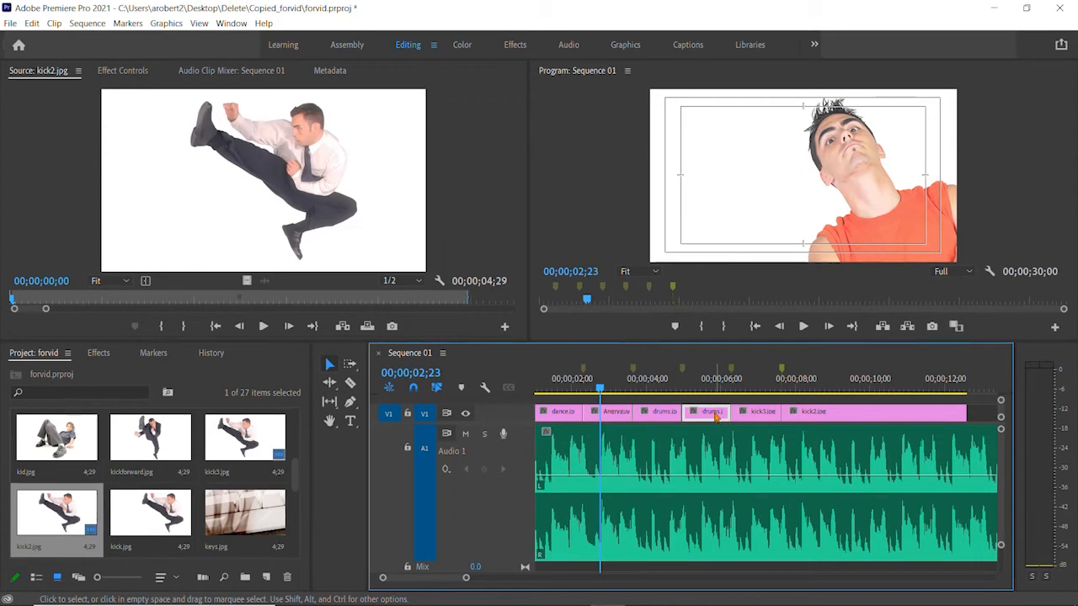
right_click(714, 415)
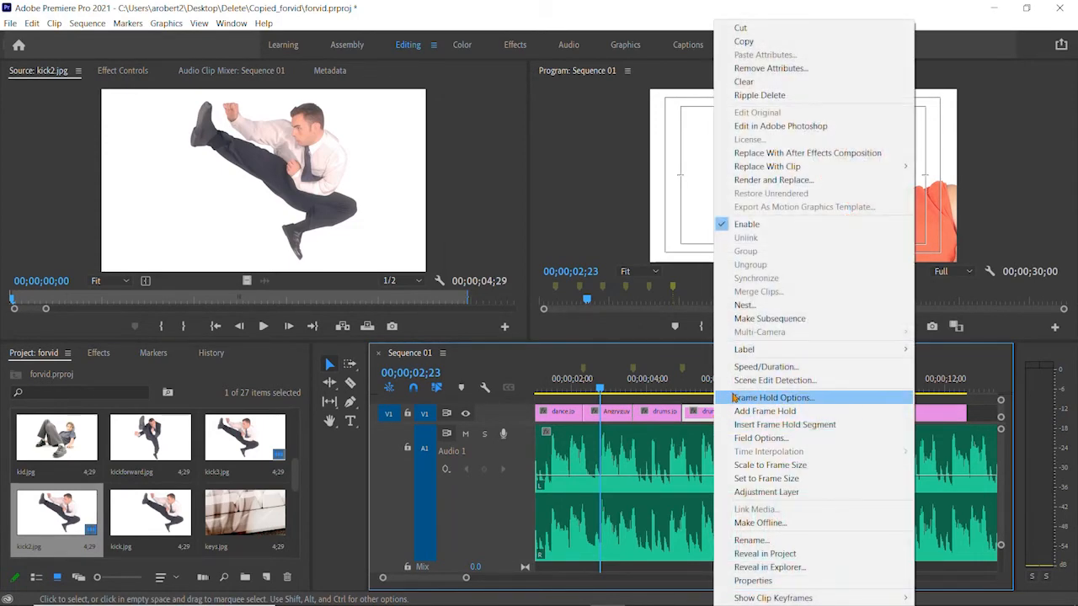
click(738, 368)
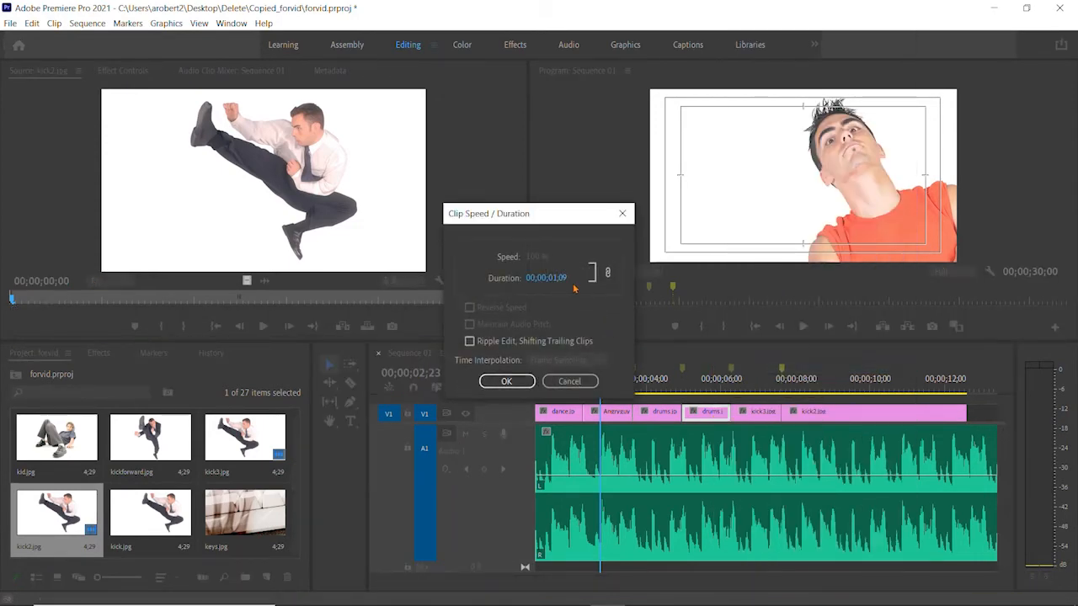
click(571, 381)
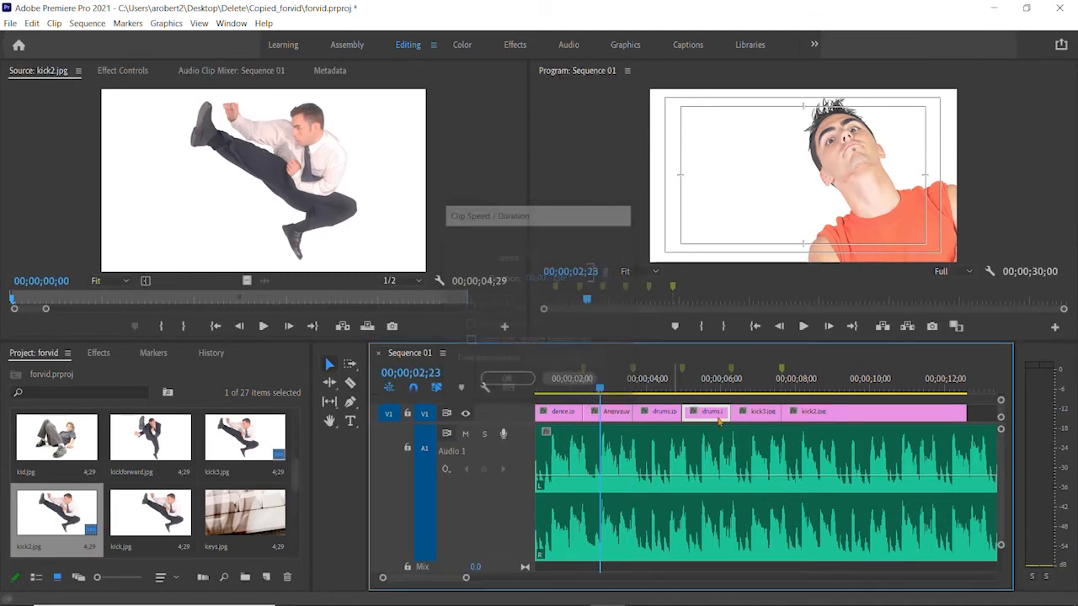
- Check the duration of the kick3.jpg clip on V1 without changing it
click(763, 413)
right_click(763, 412)
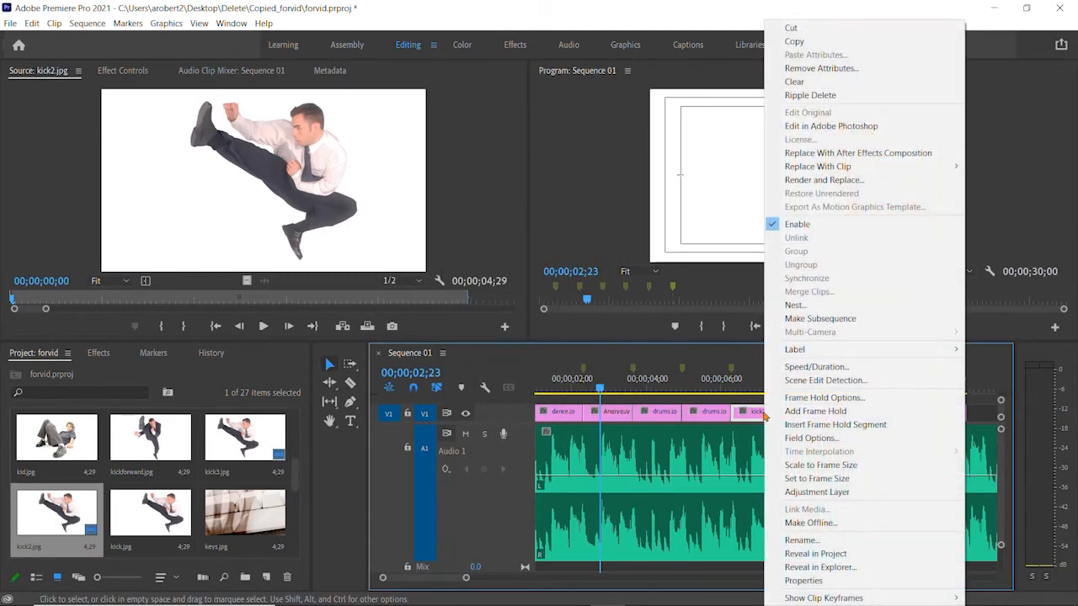
click(825, 368)
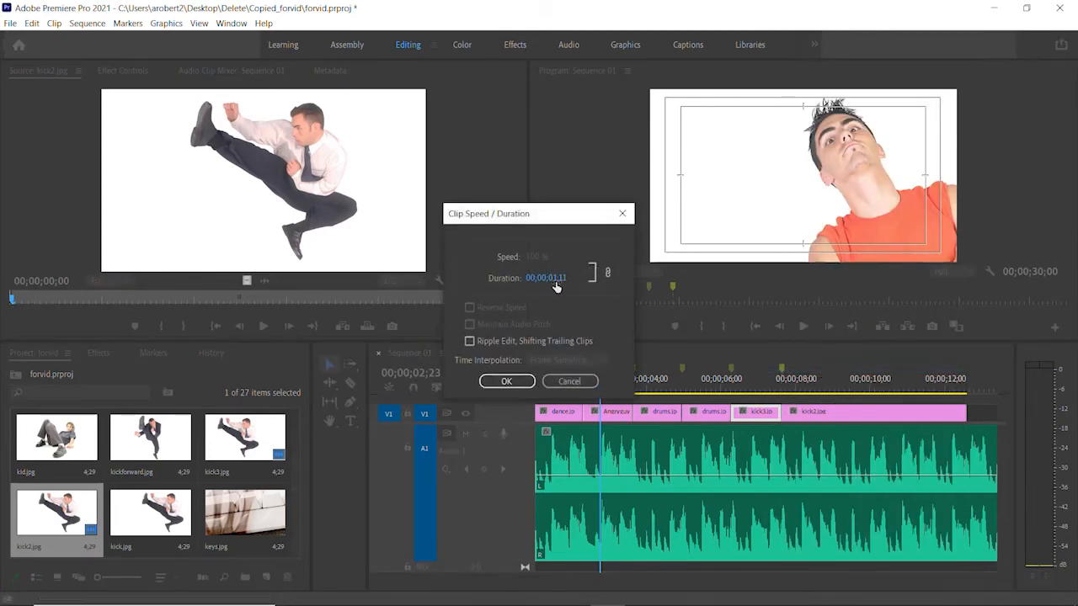
click(570, 382)
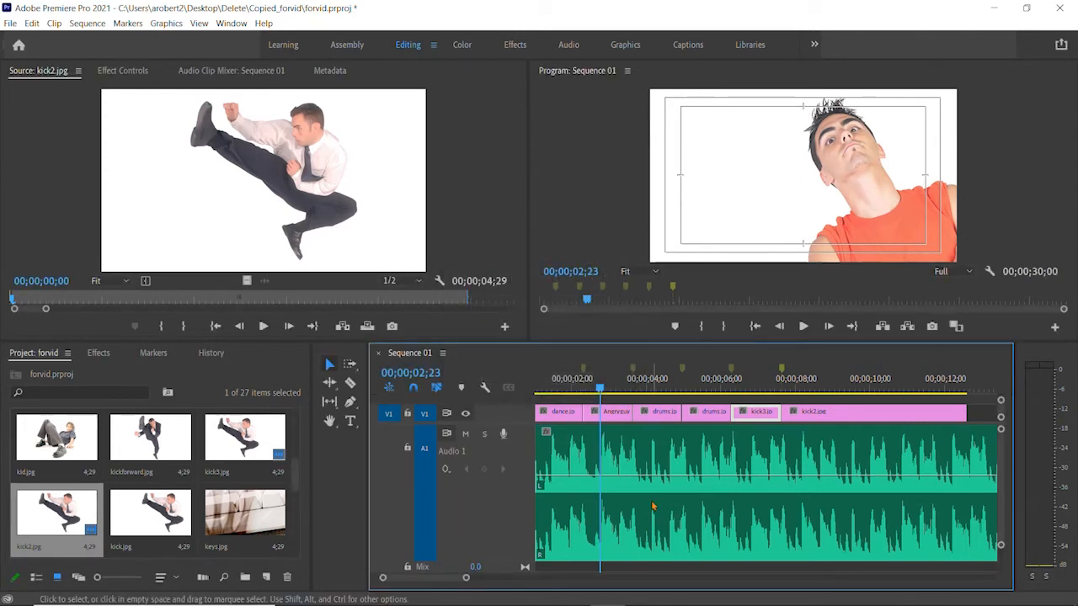
- Set the duration of the kick2.jpg clip on V1 to 1 second 10 frames (1.10)
key(minus)
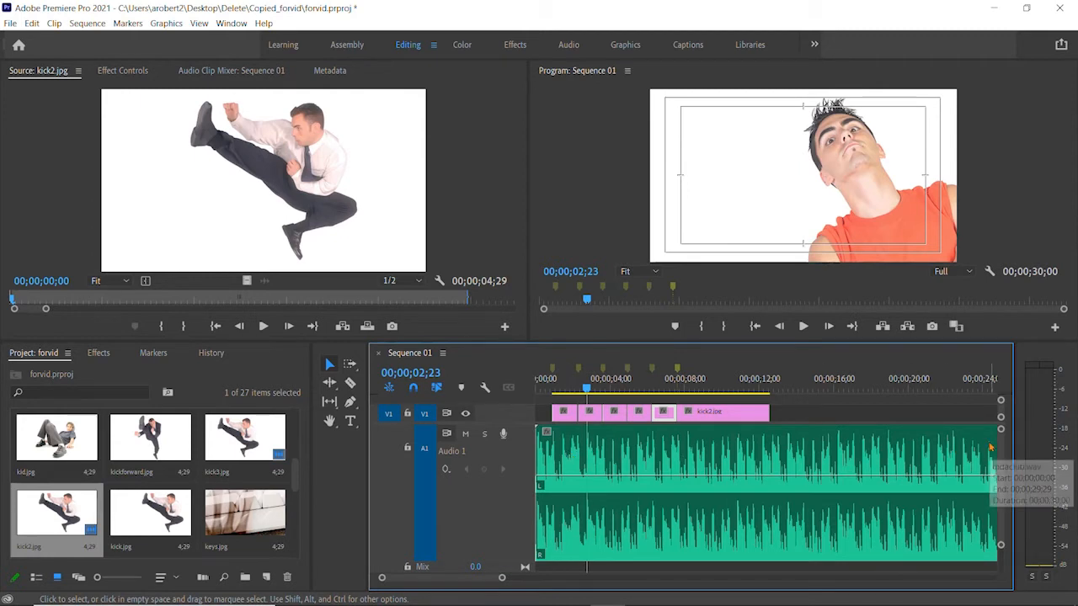
click(706, 412)
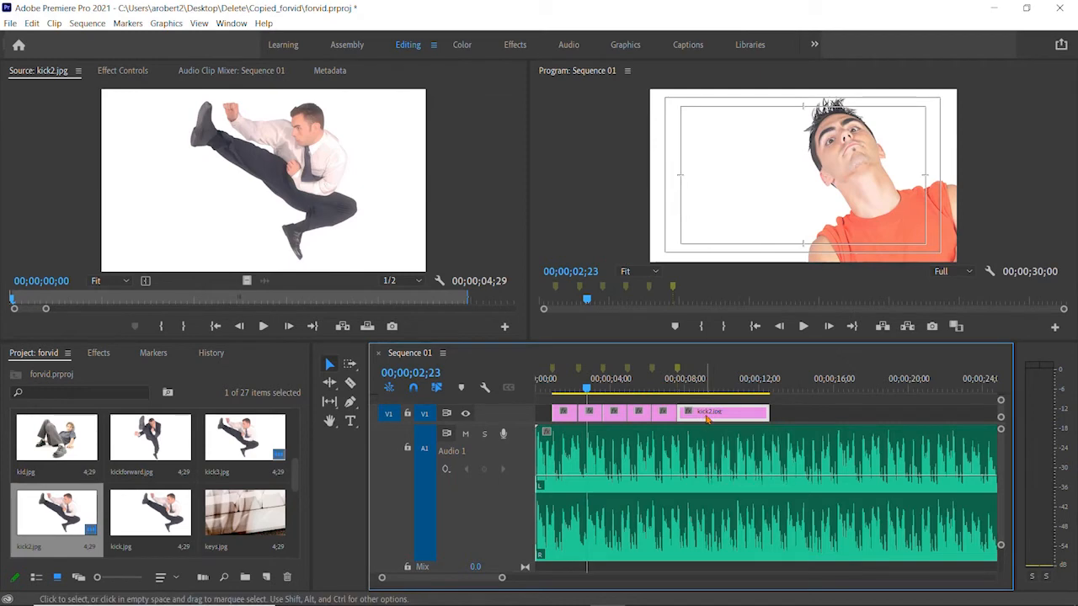
right_click(706, 418)
click(741, 366)
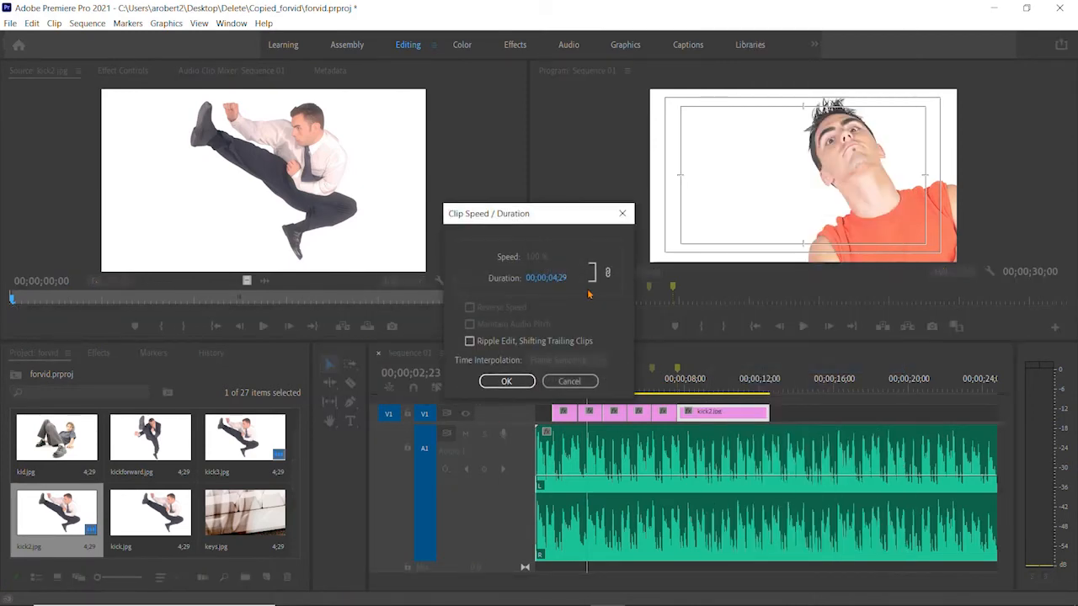
click(545, 279)
text(1.10)
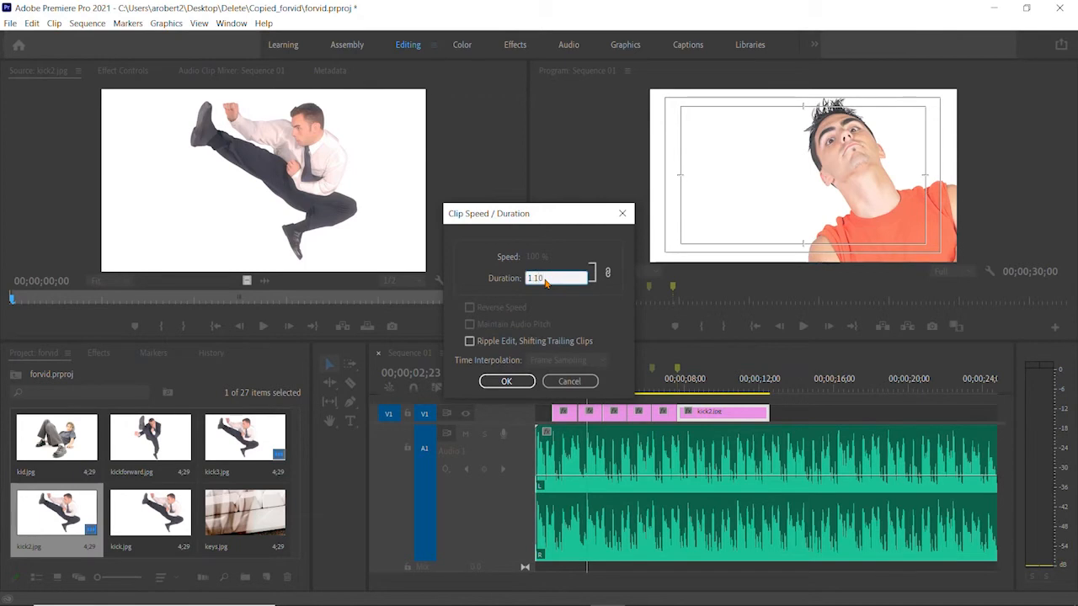
key(Return)
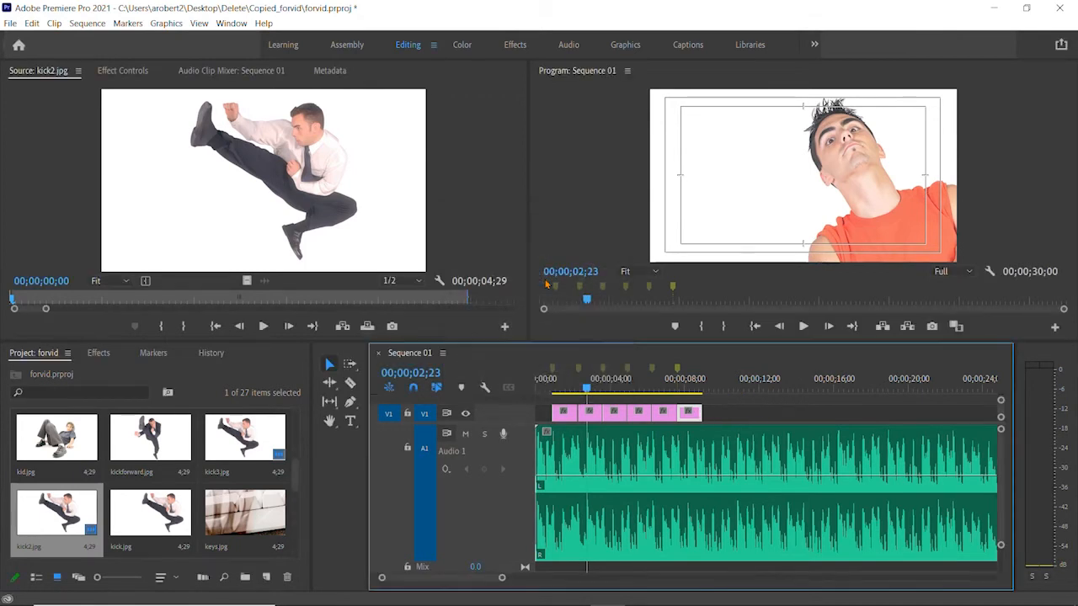
- Examine the shortened kick2.jpg clip from about 00;00;07;21 and compare its end with the beats in the waveform
drag(674, 389, 679, 391)
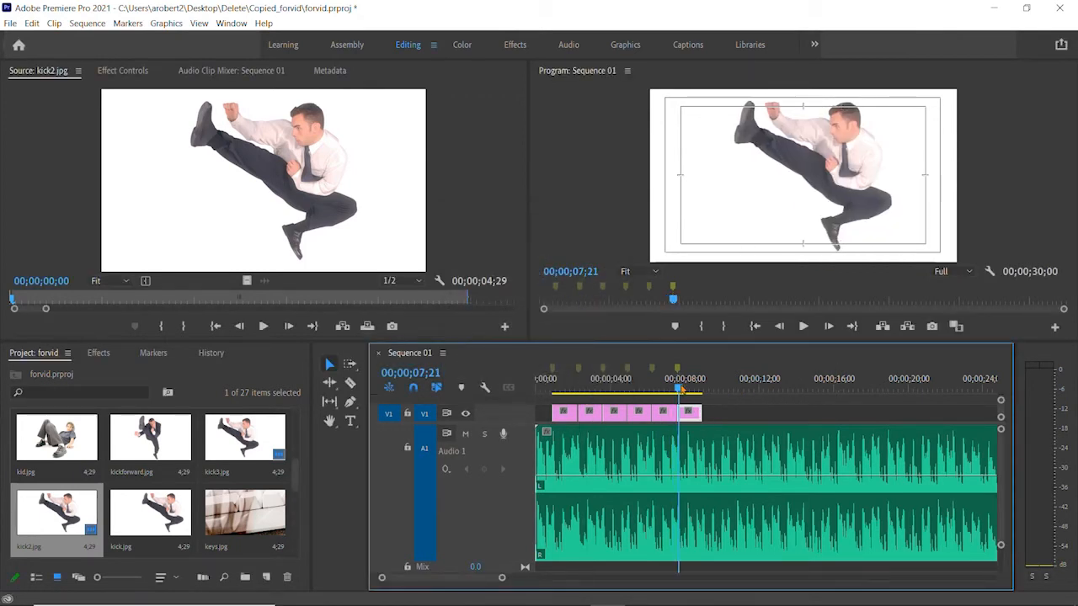
key(=)
key(=)
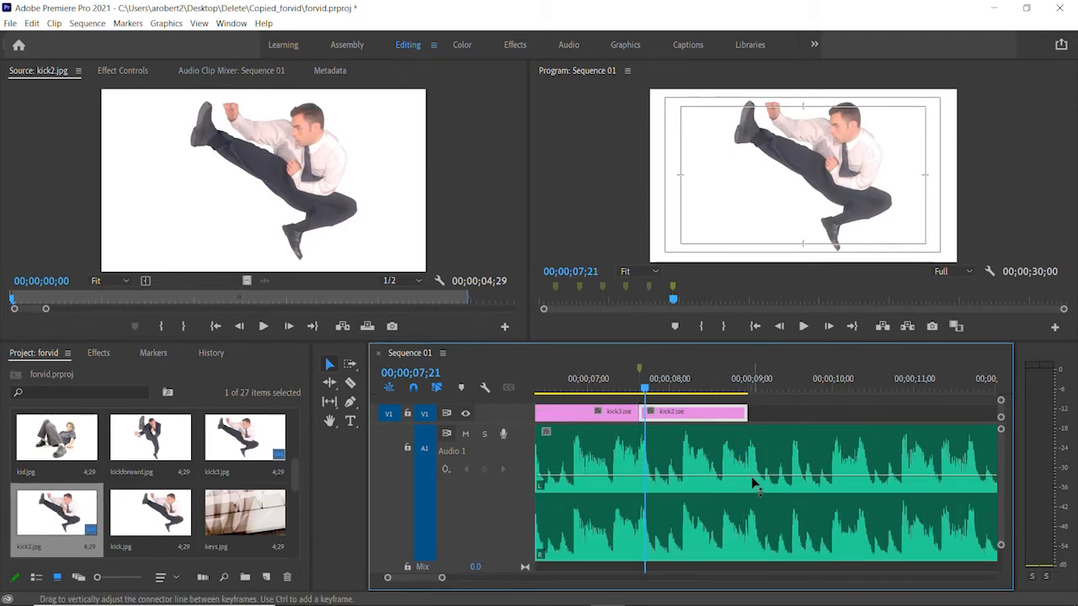
- Place film reel.jpg on V1 after a gap behind kick2.jpg and extend it to the end of the music track
key(minus)
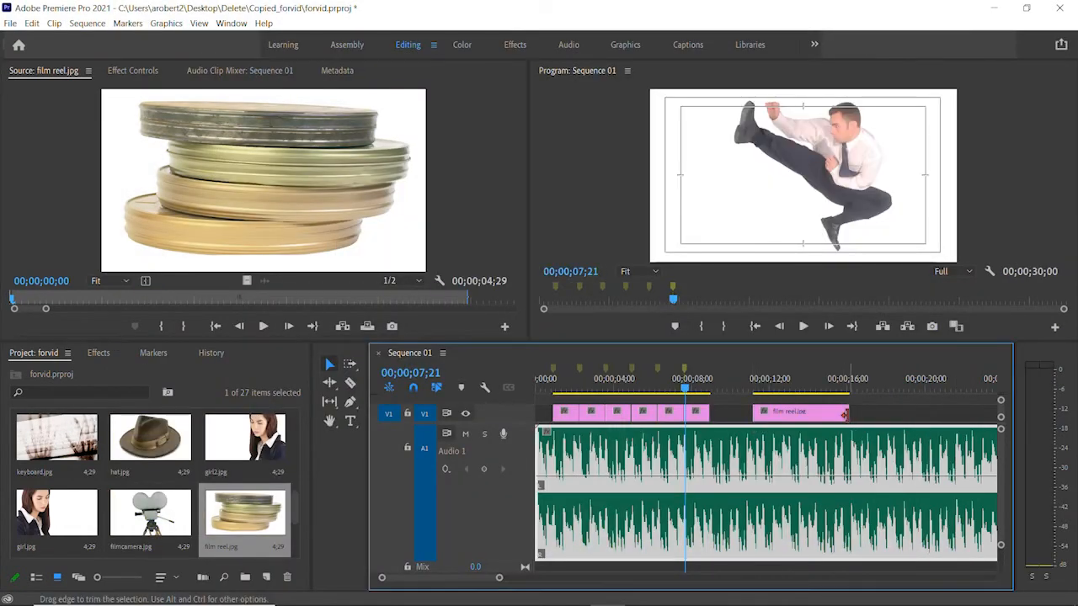
drag(845, 412, 967, 429)
- Play the sequence from near the start of film reel.jpg to 00;00;22;25 and add nine timeline markers on the music beats
click(609, 383)
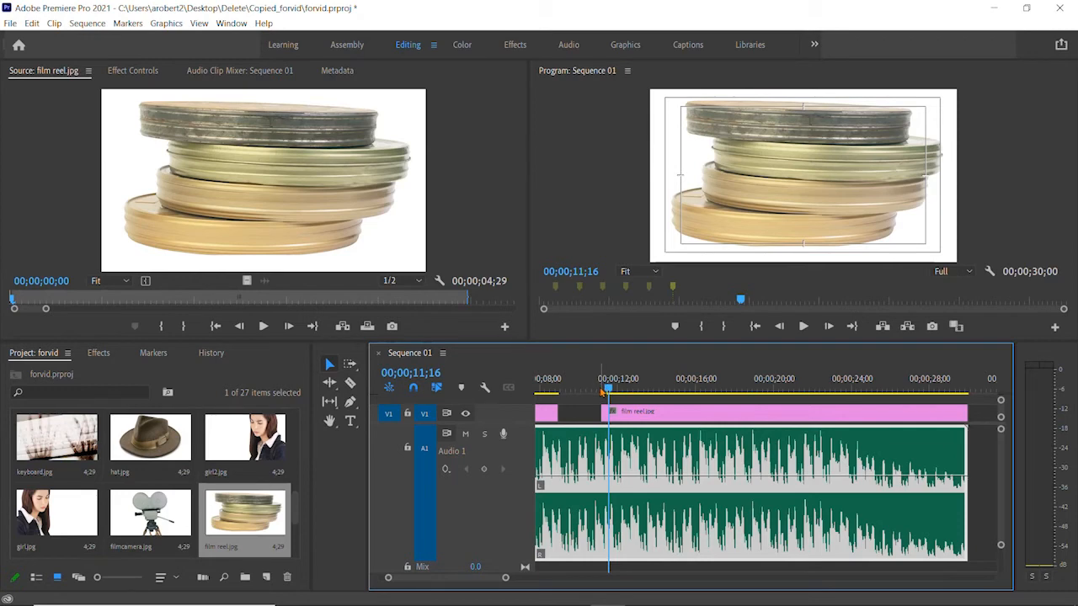
double_click(601, 458)
key(space)
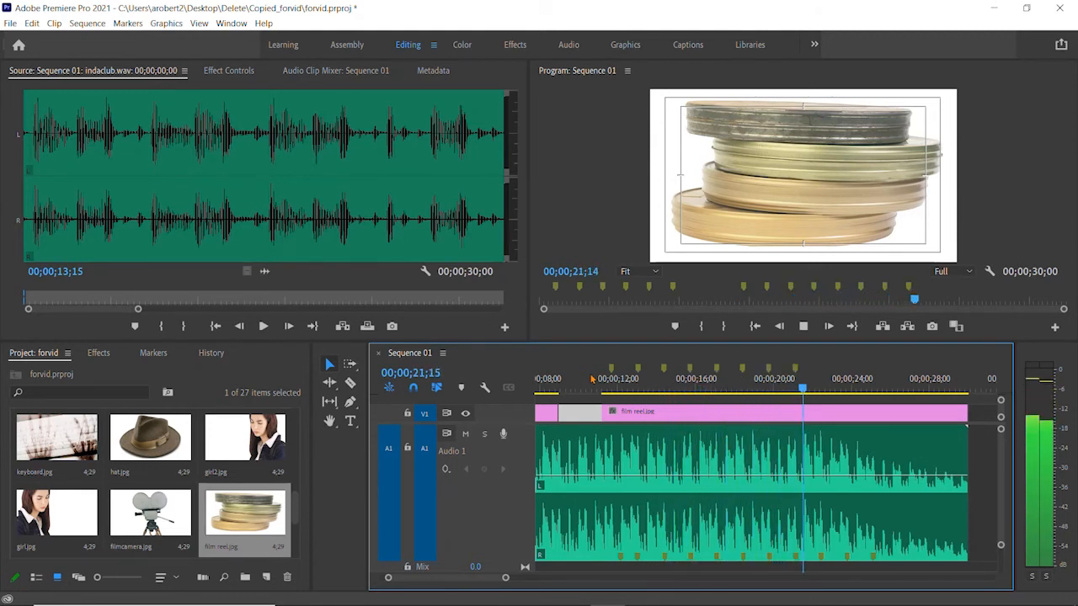
key(space)
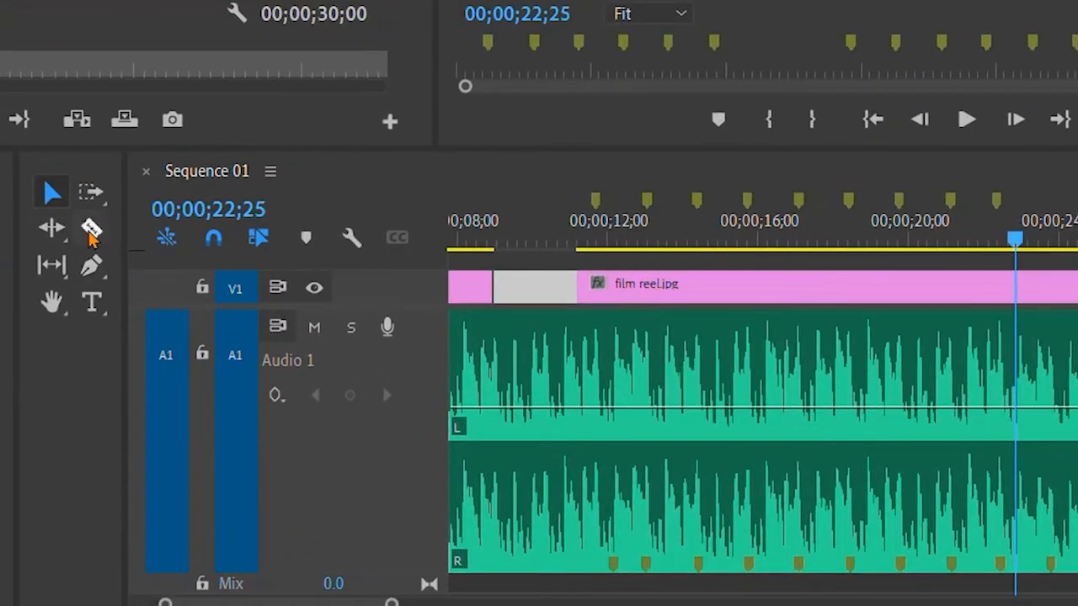
- Cut film reel.jpg on V1 with the Razor tool at the eight timeline markers from about 00;00;13;00 to 00;00;22;10
click(90, 236)
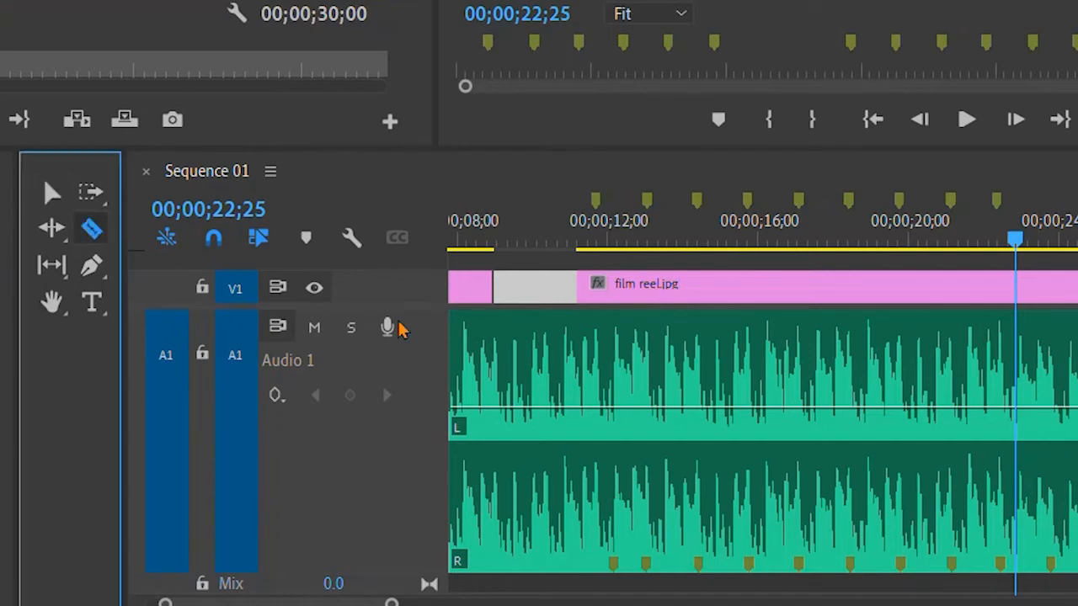
scroll(778, 388, up, 2)
scroll(783, 390, up, 1)
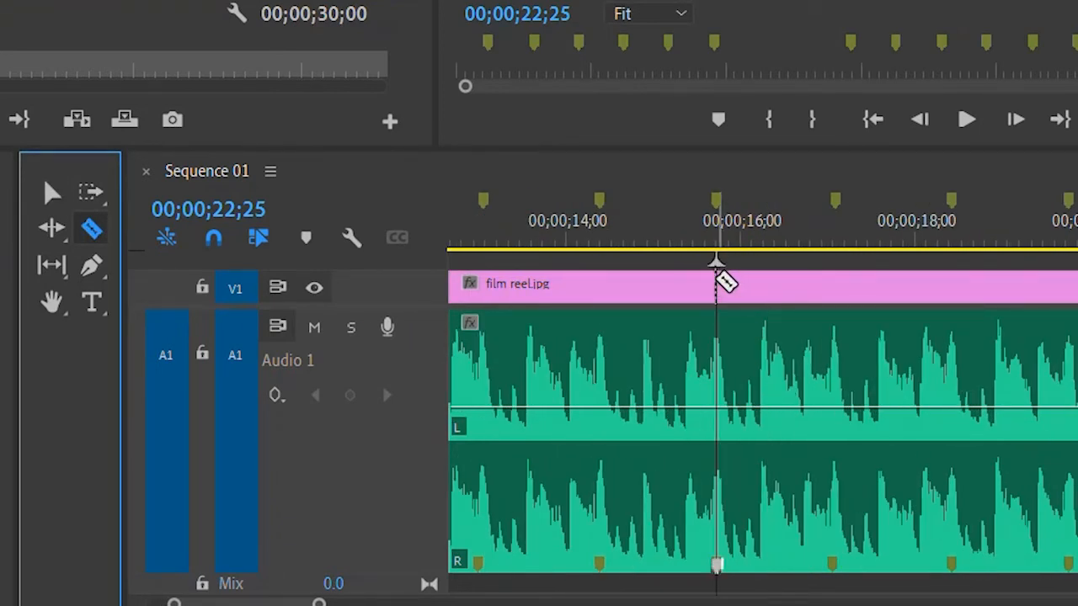
click(720, 282)
click(838, 283)
click(955, 291)
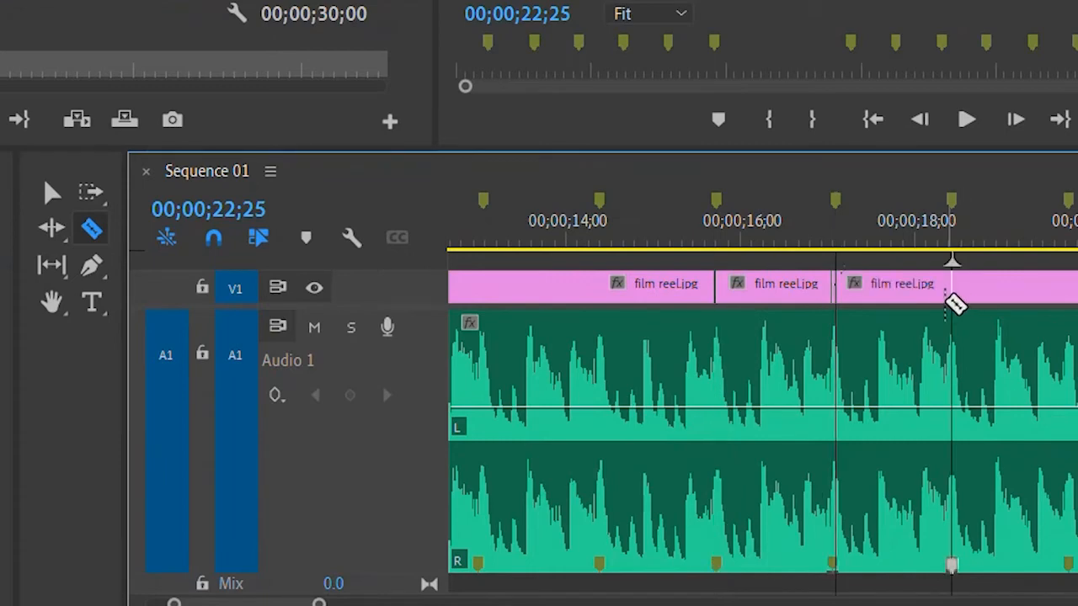
click(952, 290)
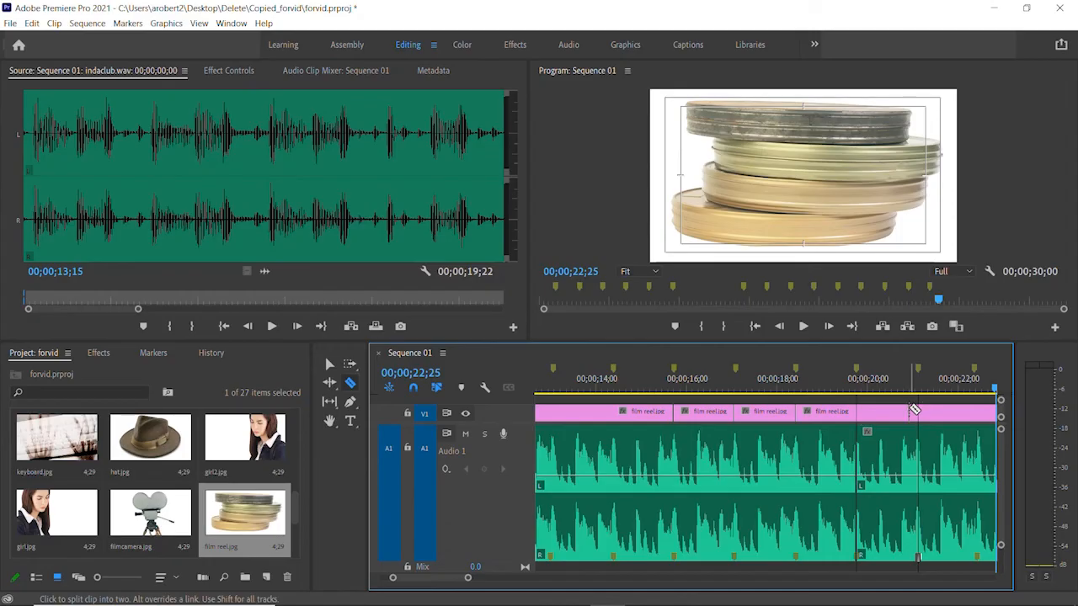
click(856, 411)
click(918, 412)
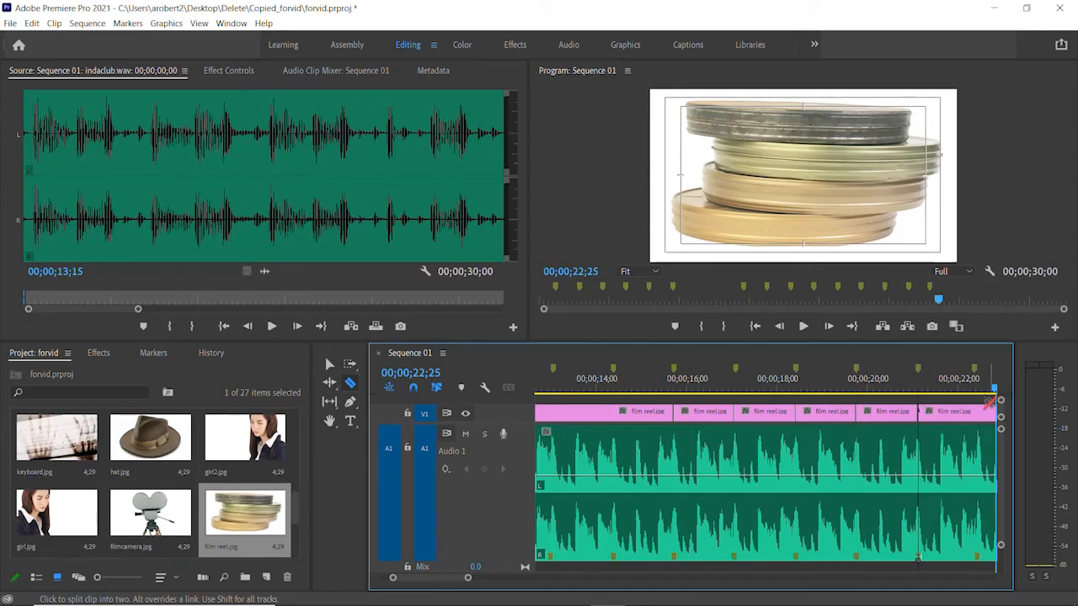
click(977, 411)
click(558, 411)
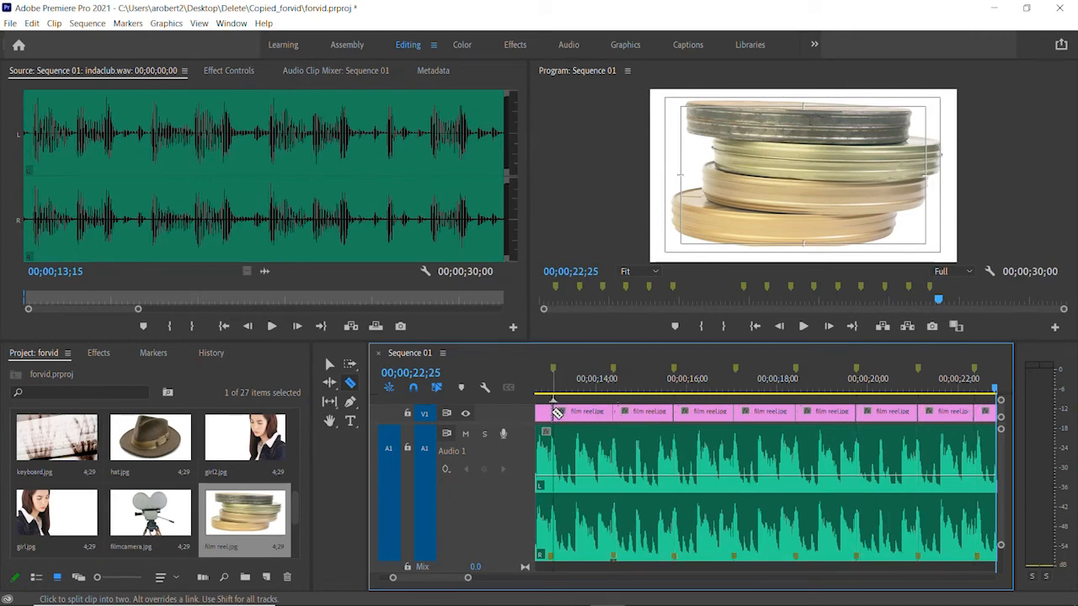
scroll(448, 578, up, 3)
scroll(438, 556, down, 3)
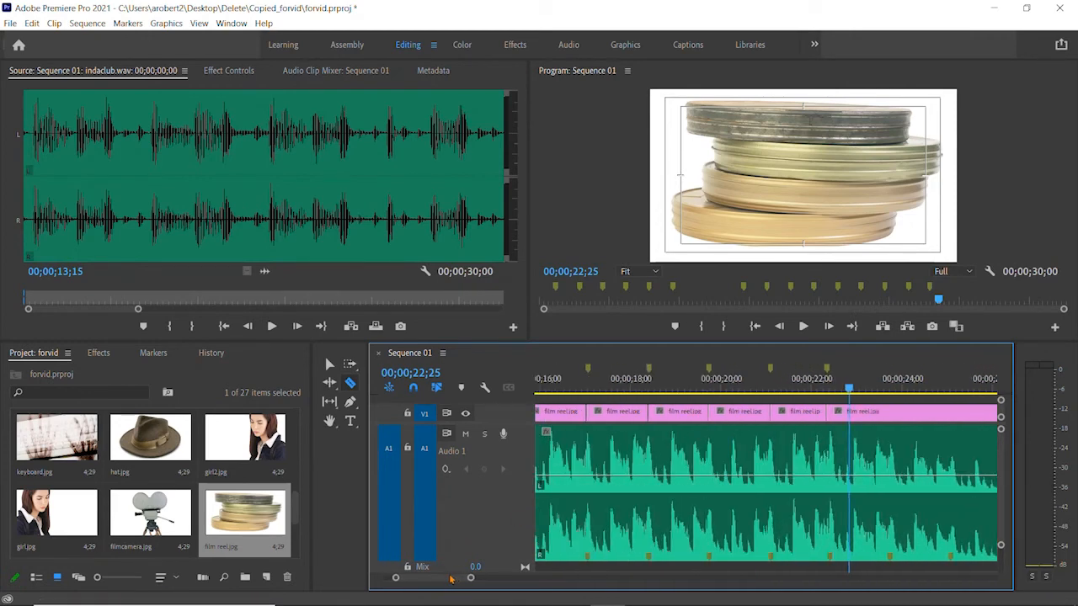
scroll(413, 515, up, 3)
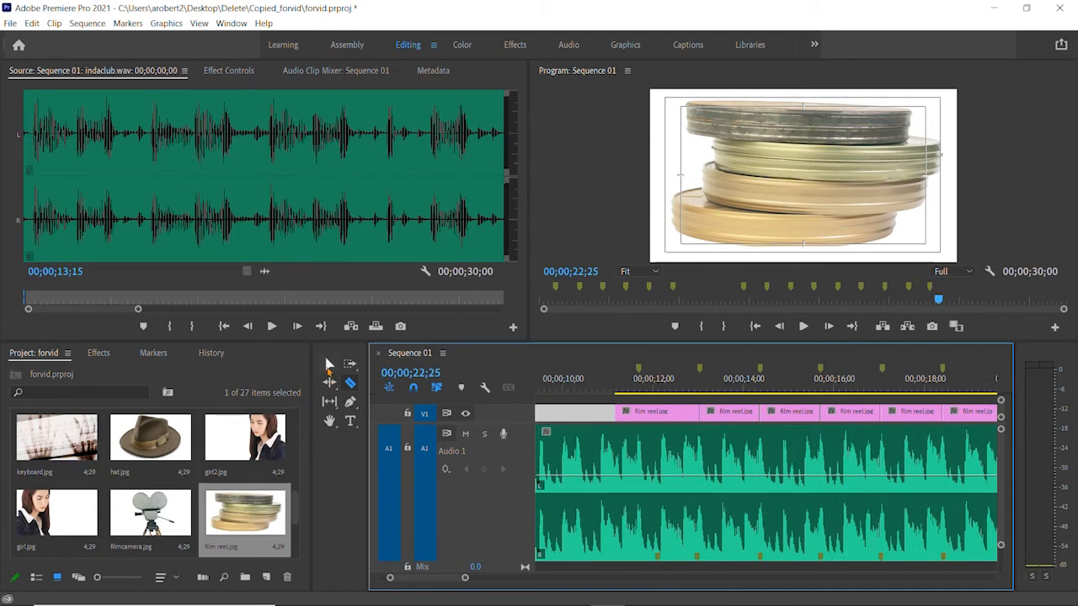
- Delete every second piece of film reel.jpg on V1, four in all, starting with the piece at 00;00;13;23 and leaving the gaps open
click(329, 364)
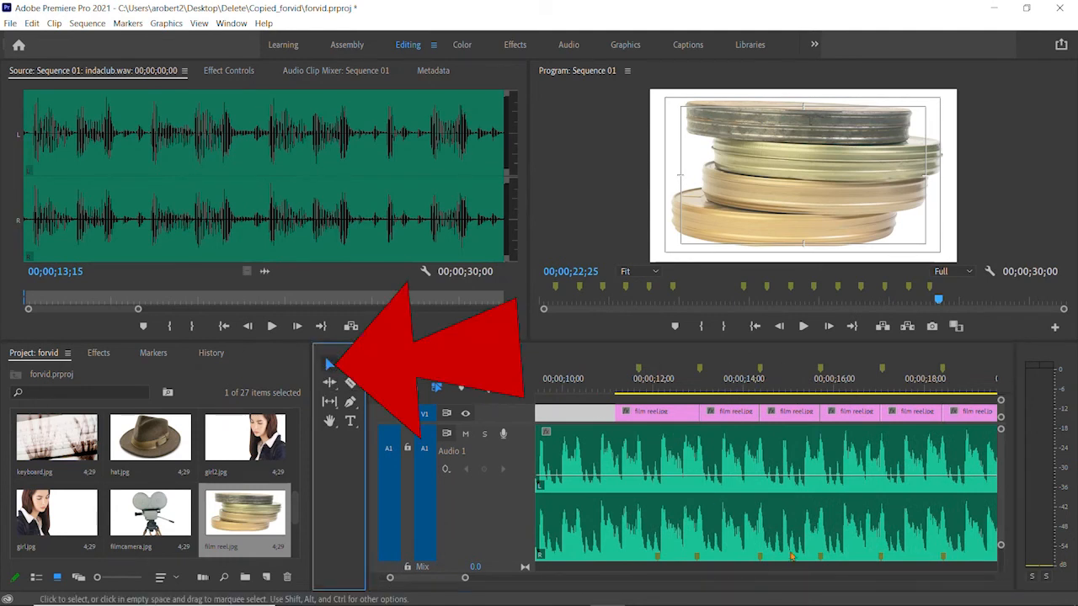
key(minus)
key(minus)
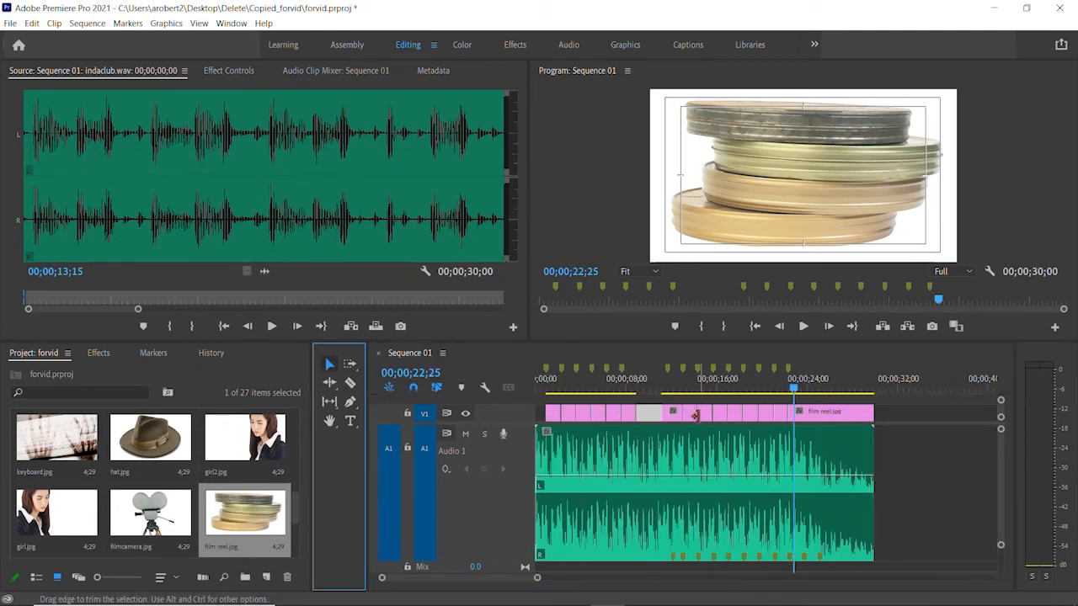
key(equal)
scroll(684, 421, up, 1)
mouse_move(646, 390)
mouse_down()
mouse_move(618, 391)
mouse_move(645, 392)
mouse_up()
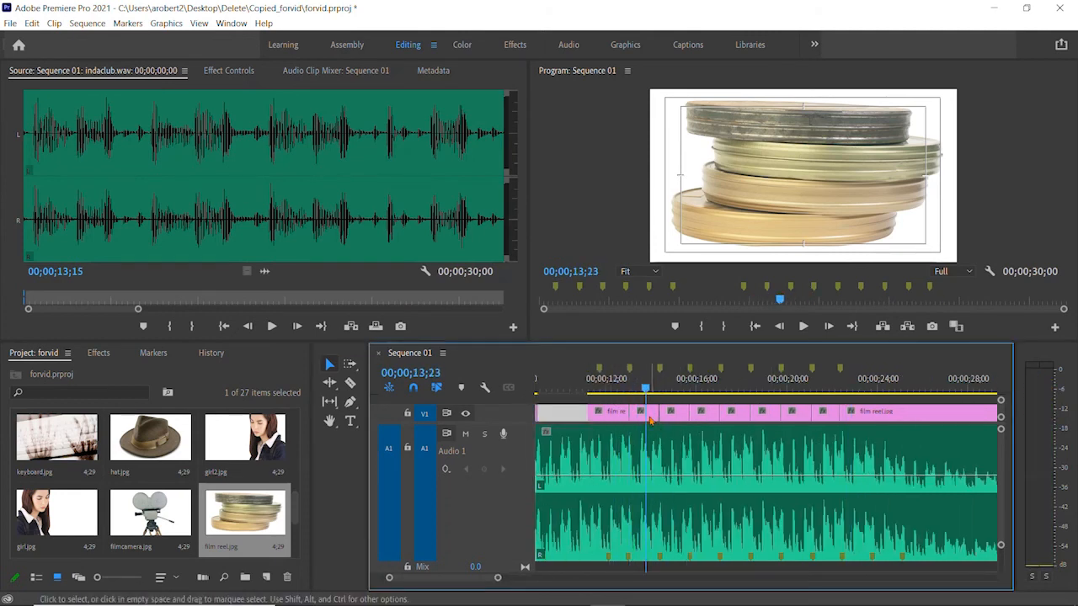
click(650, 420)
key(Delete)
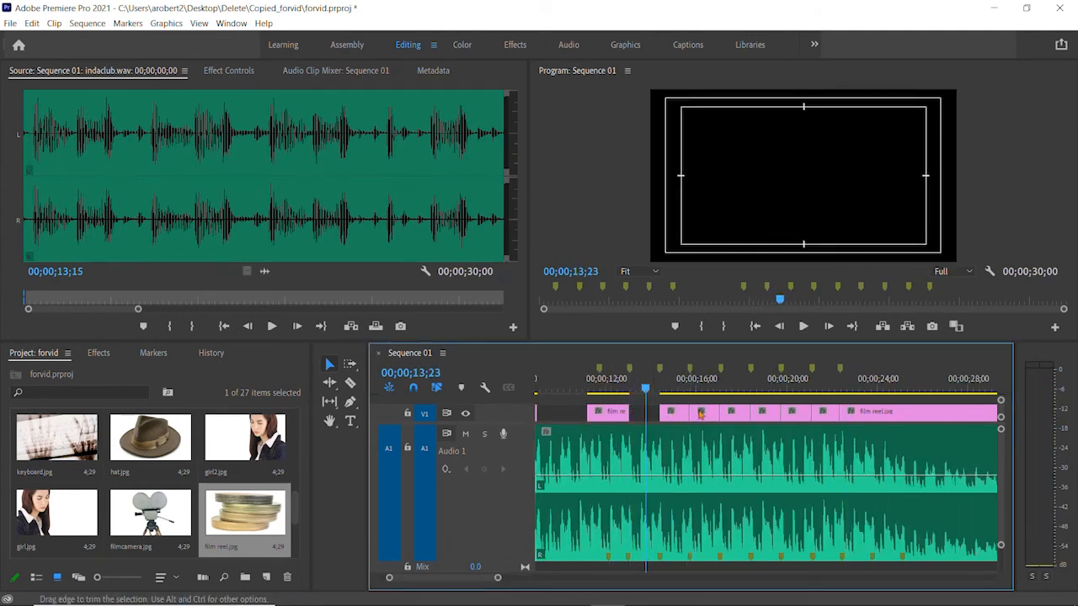
click(704, 418)
key(Delete)
click(765, 418)
key(Delete)
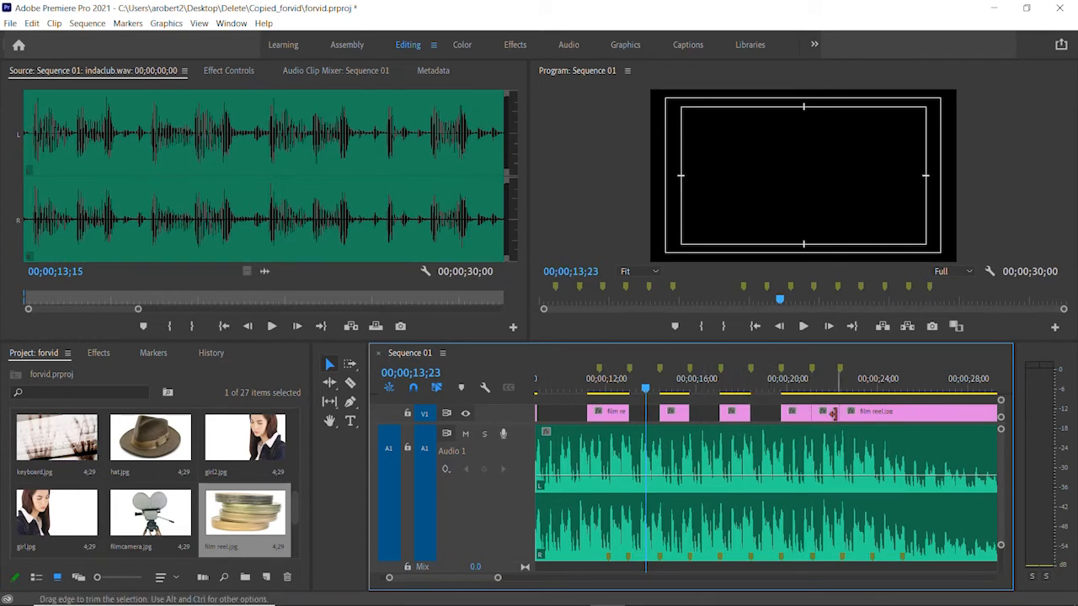
click(829, 417)
key(Delete)
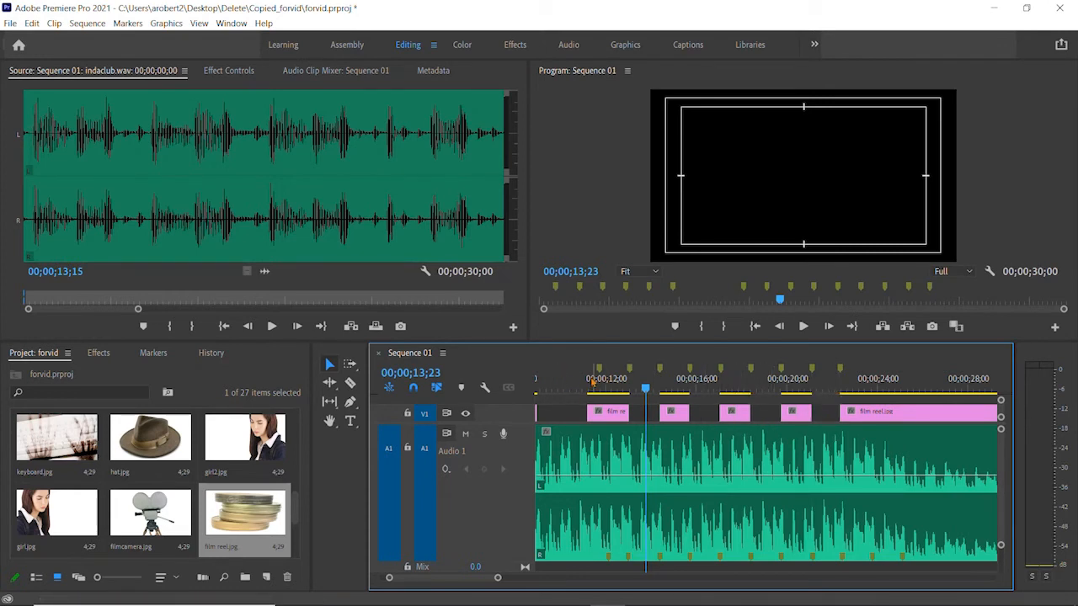
- Play the sequence from the start of the first film reel.jpg piece to 00;00;15;14 to check the cuts against the beat
click(587, 385)
key(space)
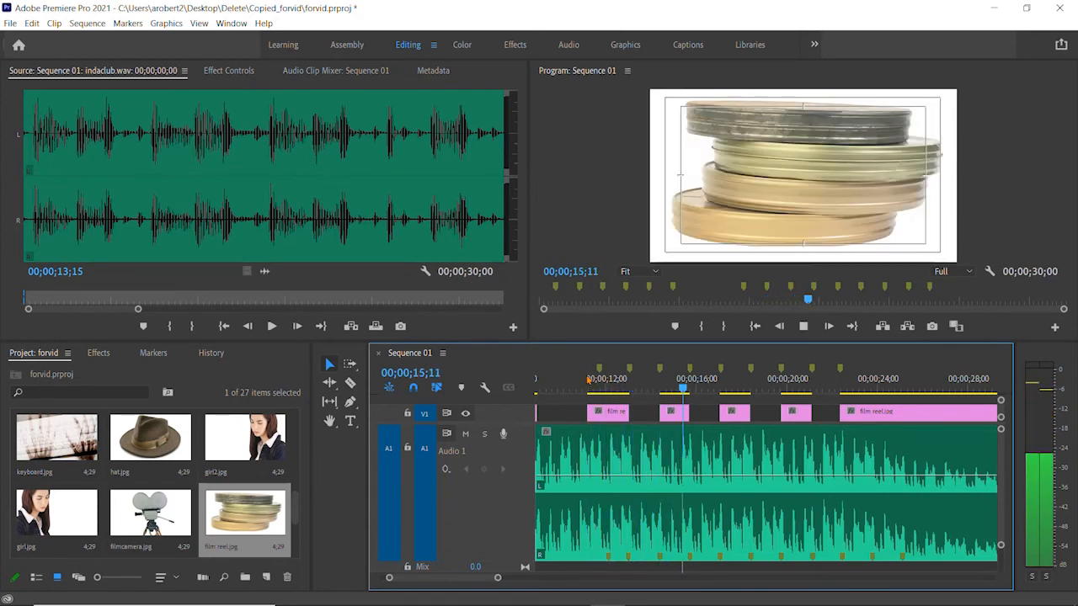
key(space)
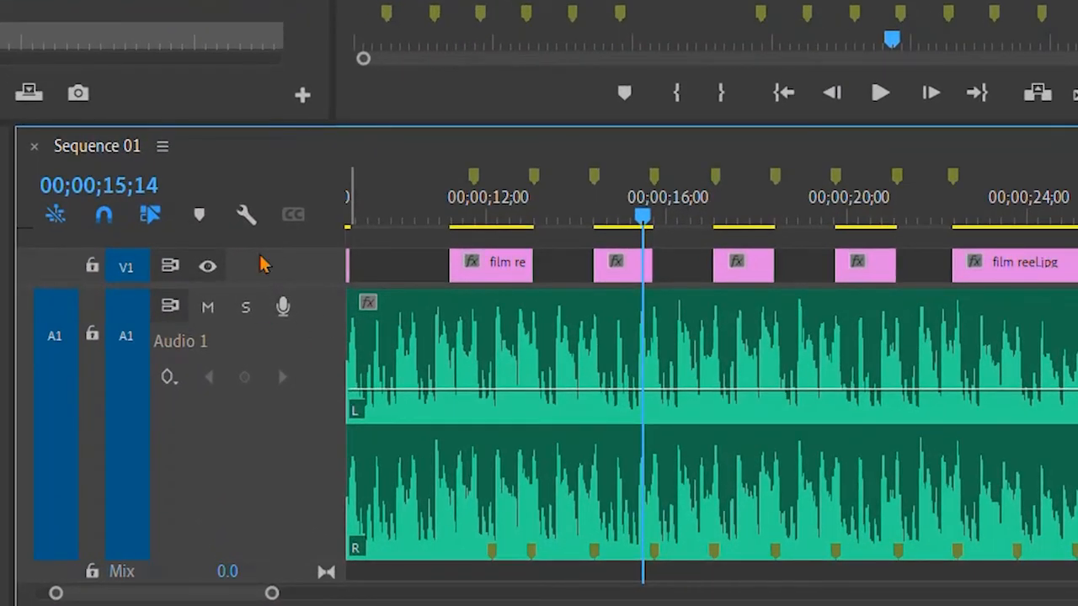
- Add one video track before the first track and one standard audio track after Audio 1
right_click(266, 270)
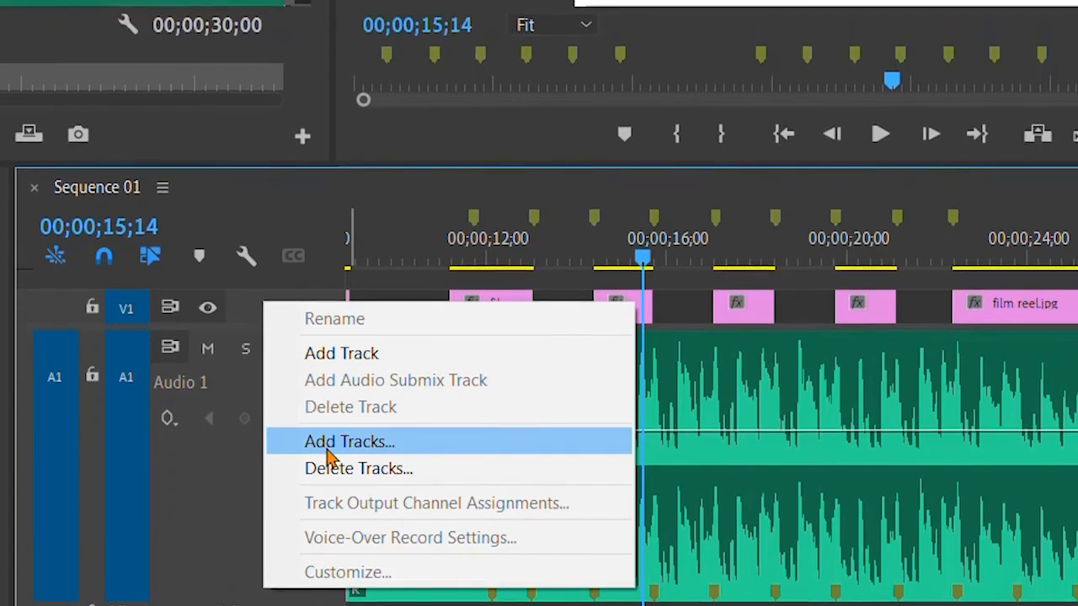
click(327, 404)
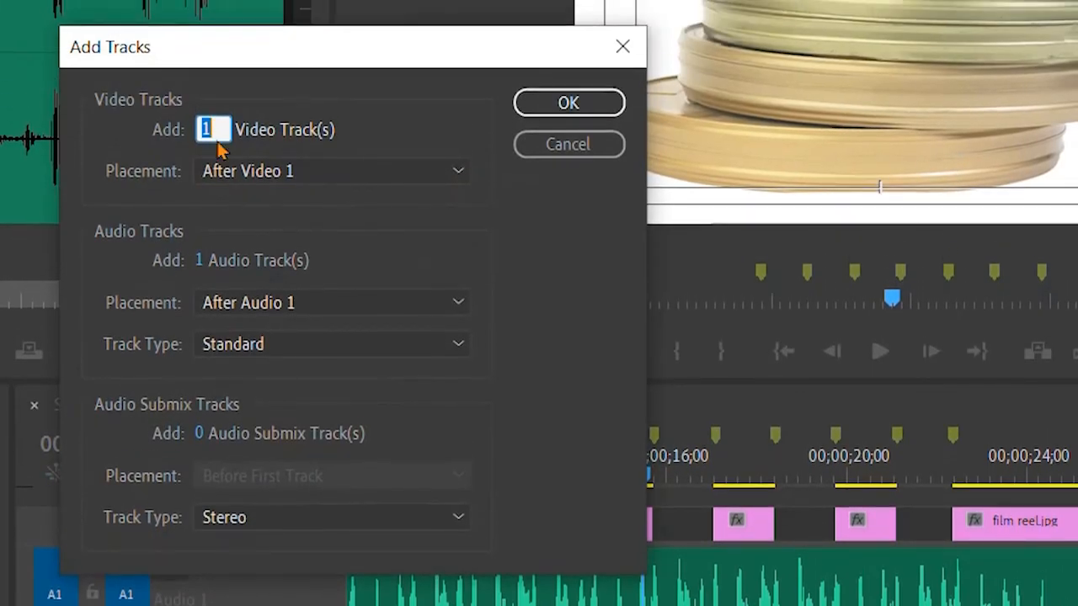
click(303, 171)
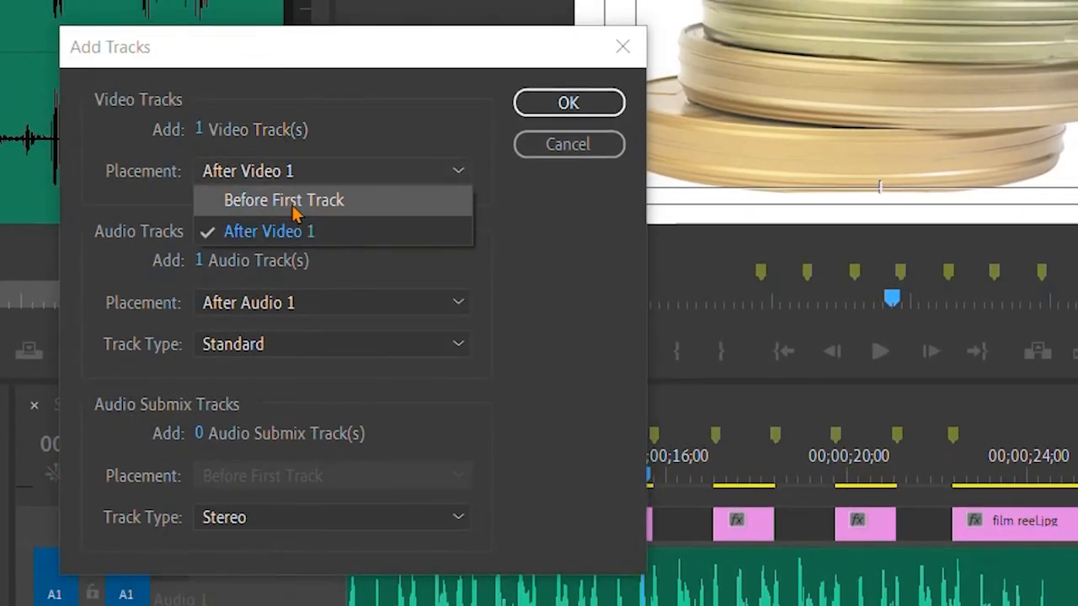
click(286, 206)
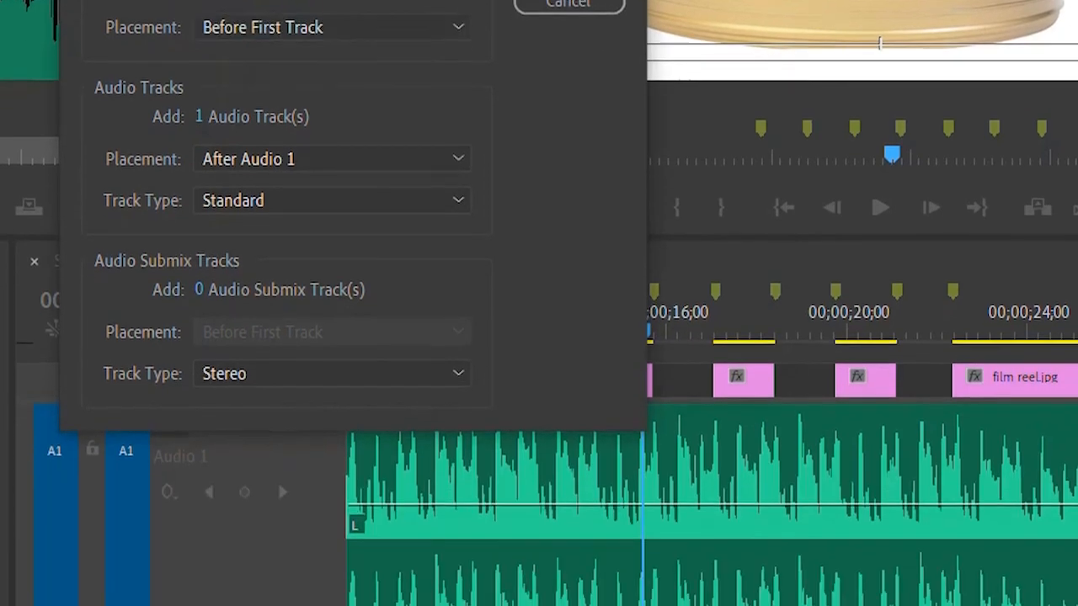
click(570, 0)
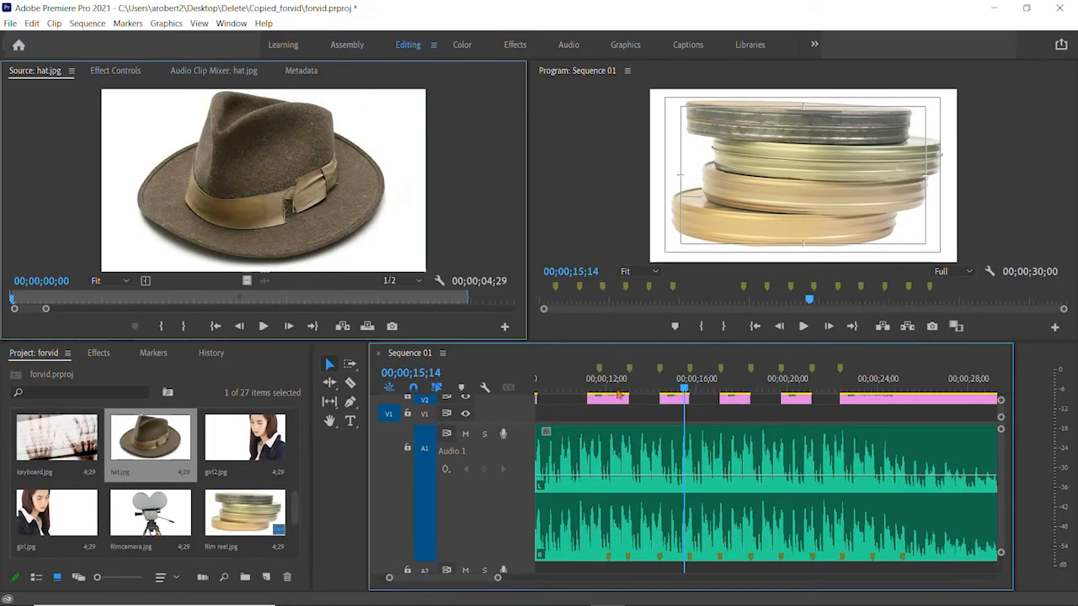
- Place hat.jpg on V1 beneath the film reel.jpg pieces, extend it past the last marker, and play the result to 00;00;17;24
drag(617, 394, 611, 413)
drag(708, 413, 870, 413)
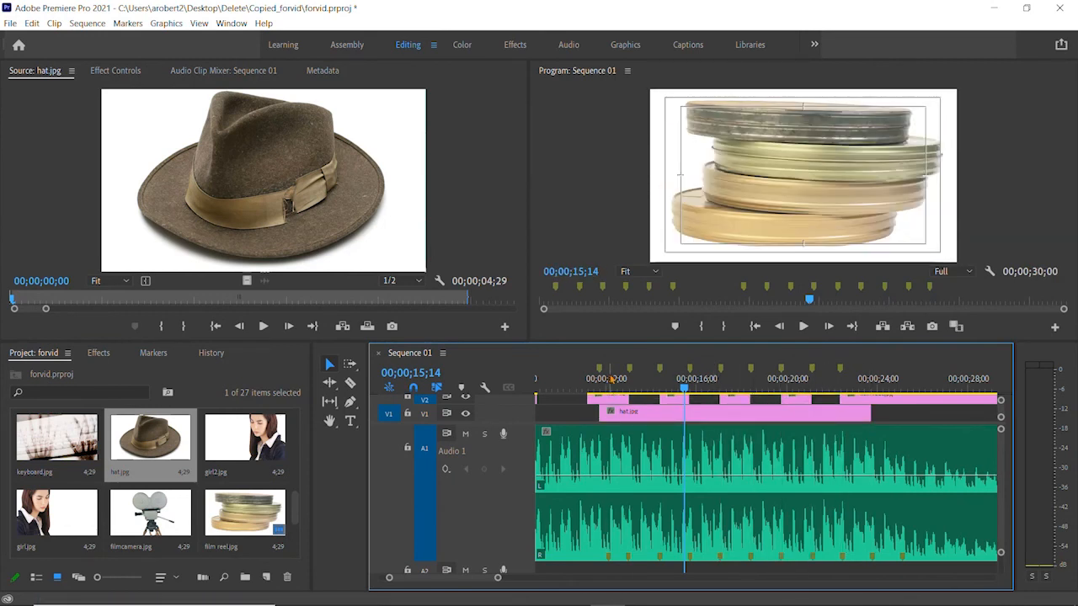
click(619, 380)
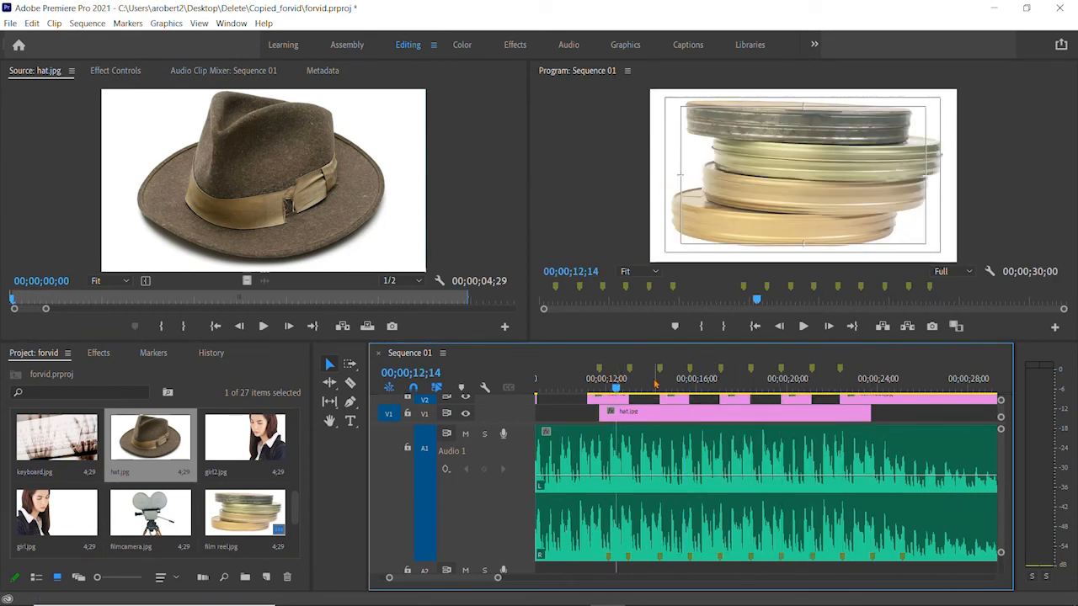
drag(656, 384, 611, 384)
key(space)
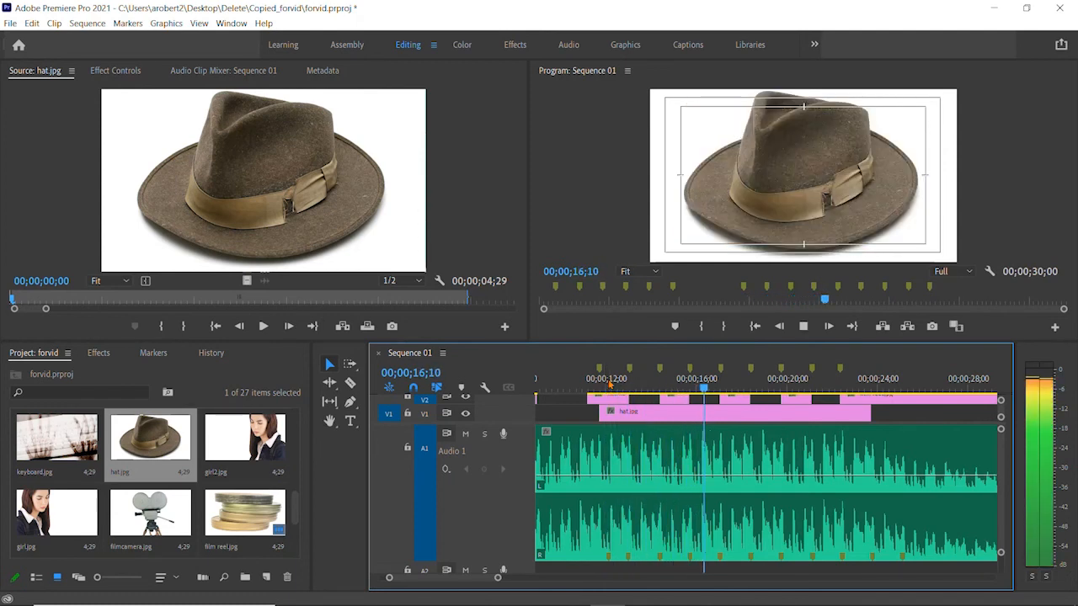
key(space)
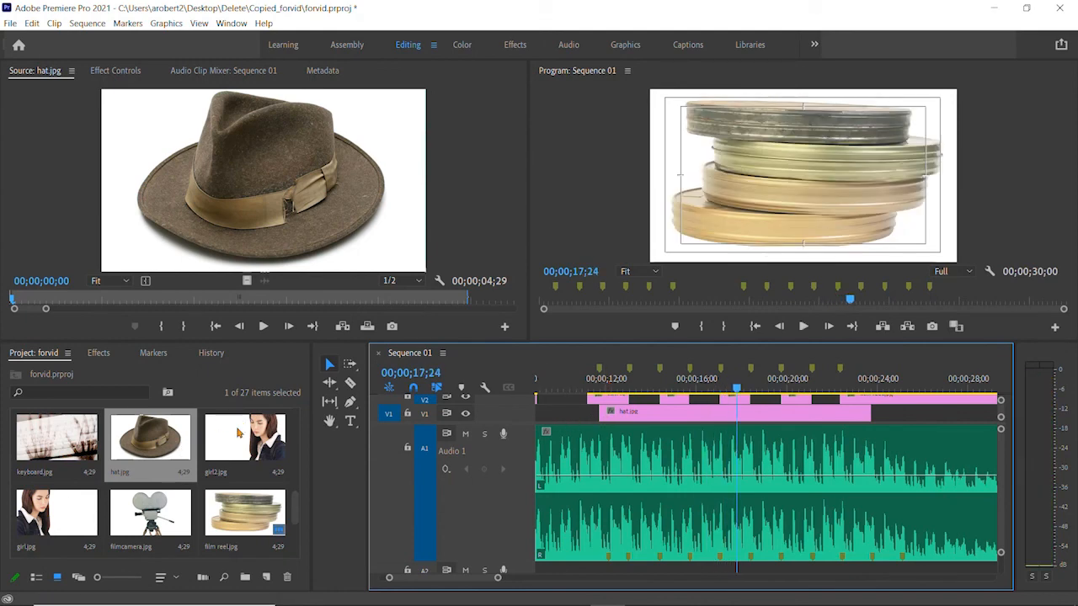
- Place girl2.jpg on V1 over the hat.jpg clip from 00;00;17;24 and check the frames around it
drag(239, 433, 275, 226)
drag(745, 326, 737, 421)
click(702, 378)
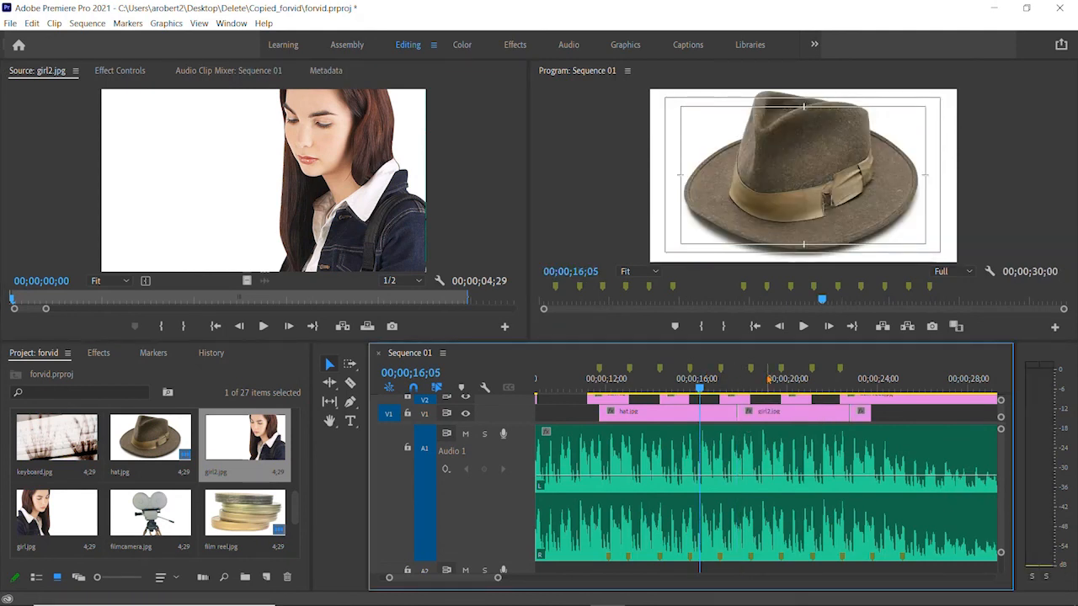
click(760, 381)
- Place filmcamera.jpg on V1 over the end of girl2.jpg and preview the frames at 00;00;21;27 and 00;00;19;01
drag(112, 520, 847, 419)
click(828, 384)
click(821, 387)
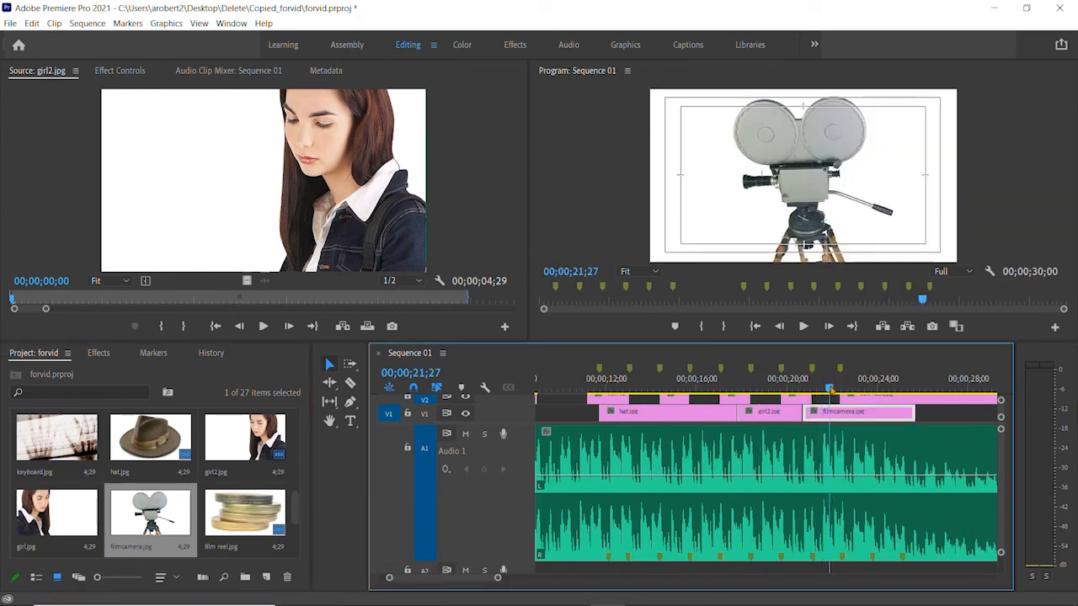
click(781, 388)
click(765, 384)
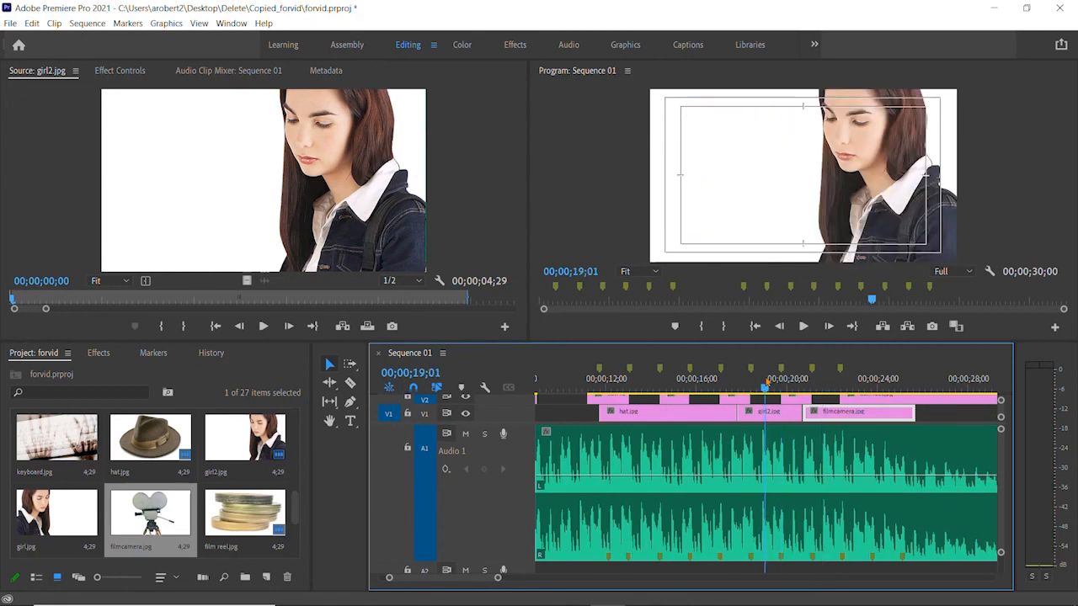